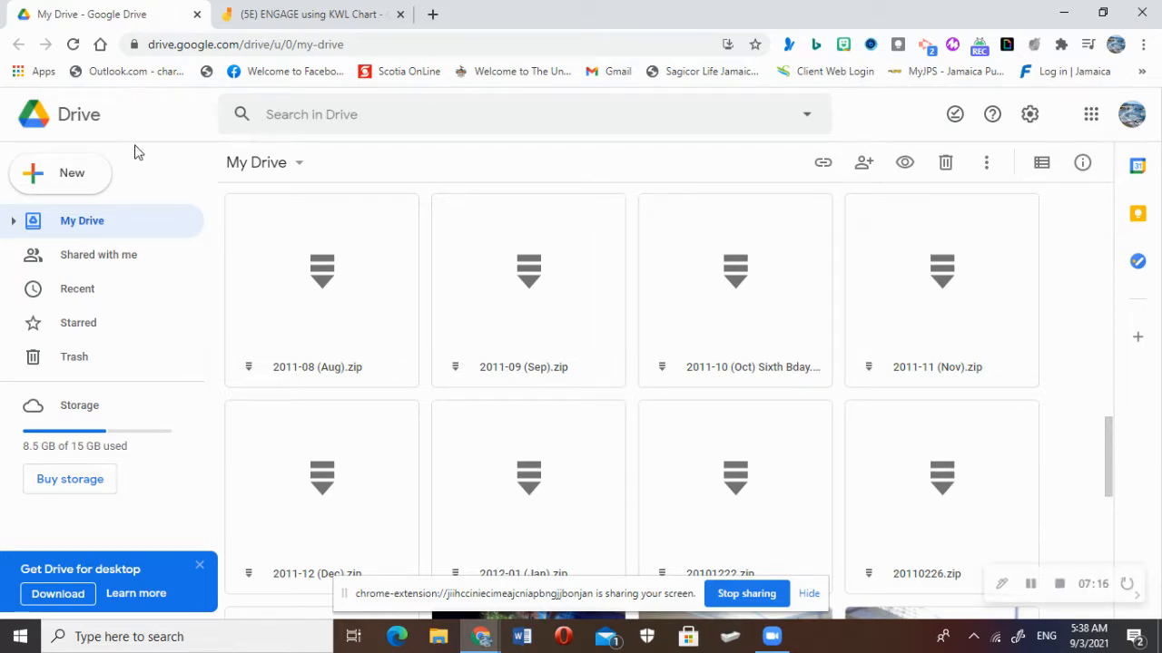
- Create a new Google Jamboard file from My Drive
{"action": "left_click", "coordinate": [90, 182]}
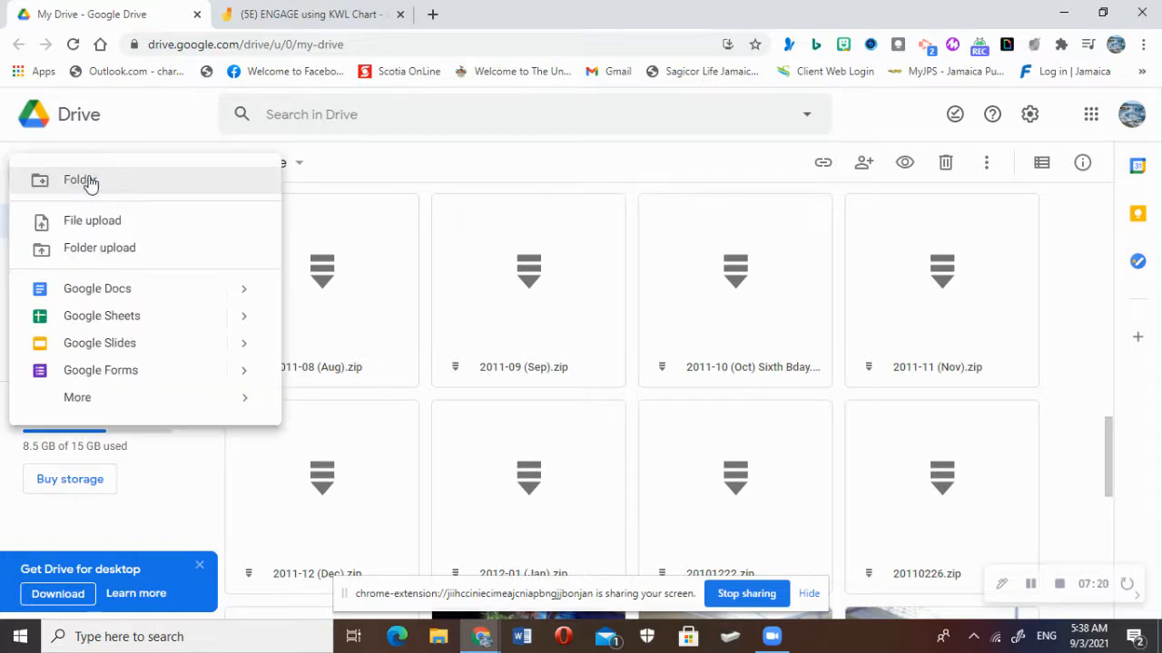
{"action": "mouse_move", "coordinate": [89, 408]}
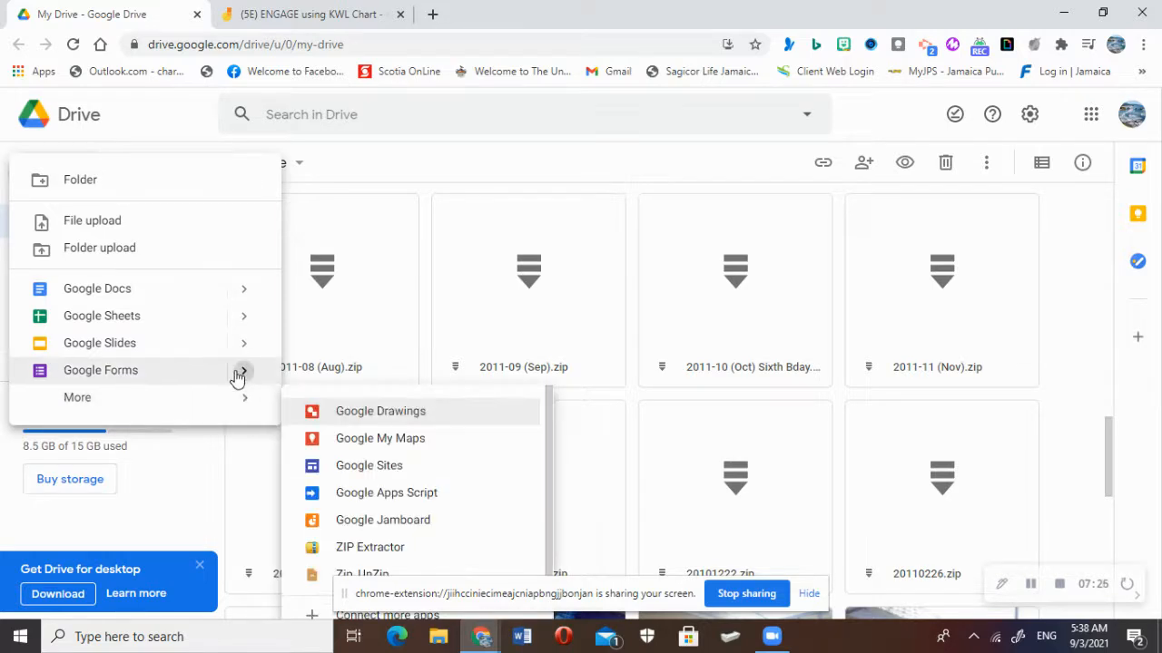
{"action": "mouse_move", "coordinate": [236, 399]}
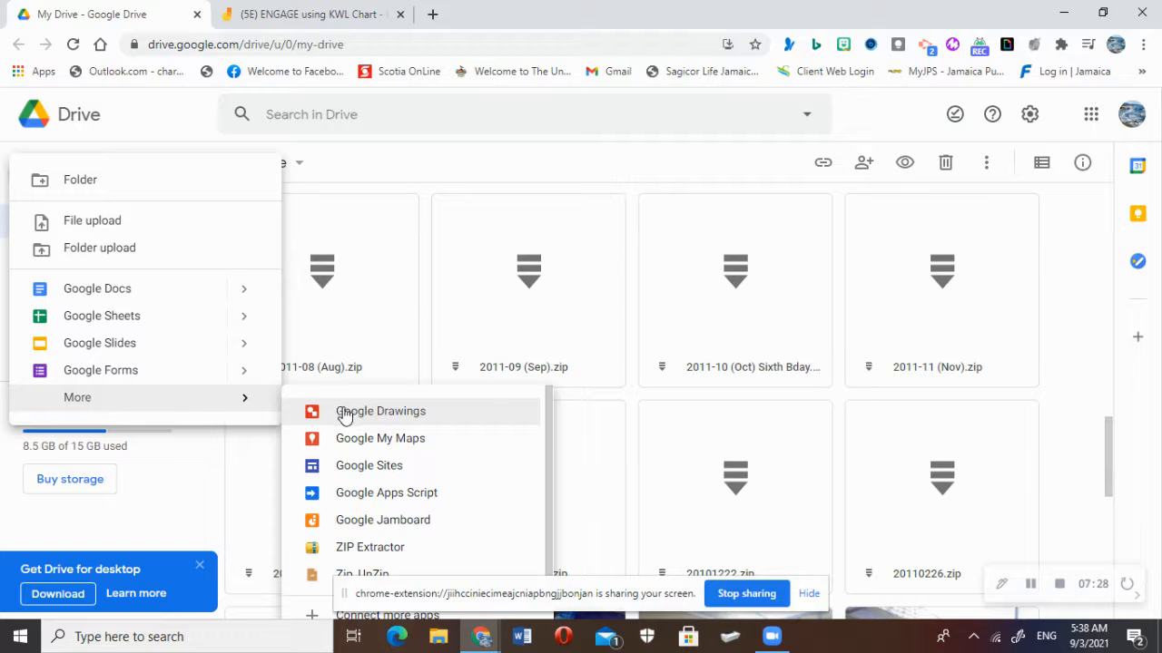
{"action": "left_click", "coordinate": [389, 525]}
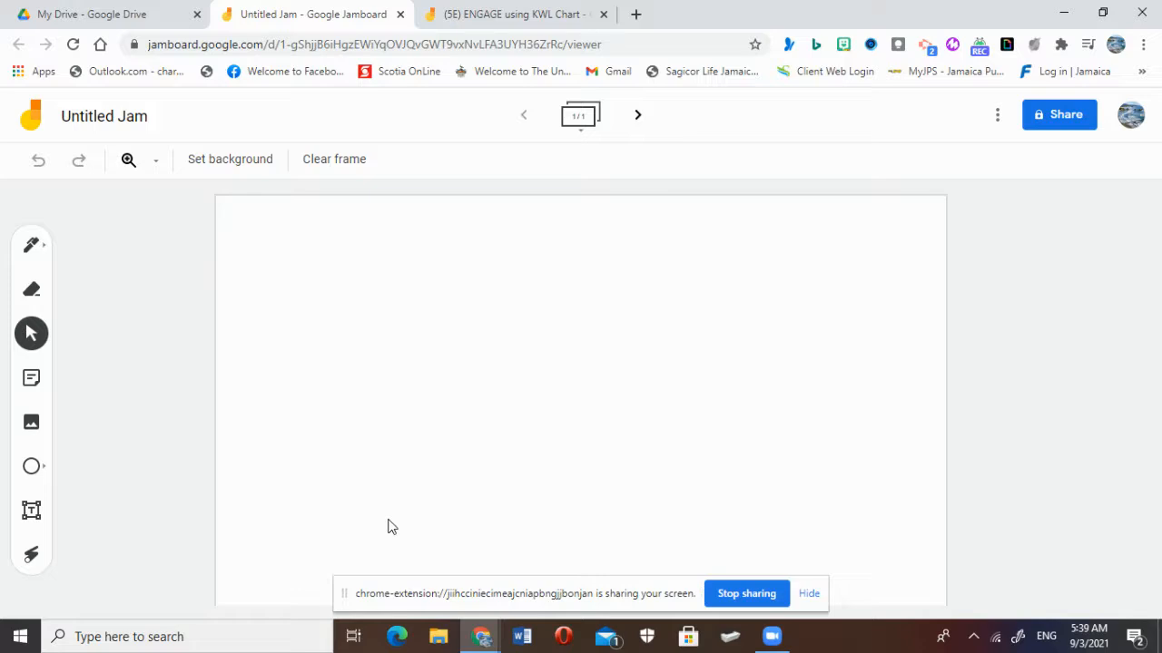
- Rename the untitled jam as "Computer hardware"
{"action": "left_click", "coordinate": [104, 124]}
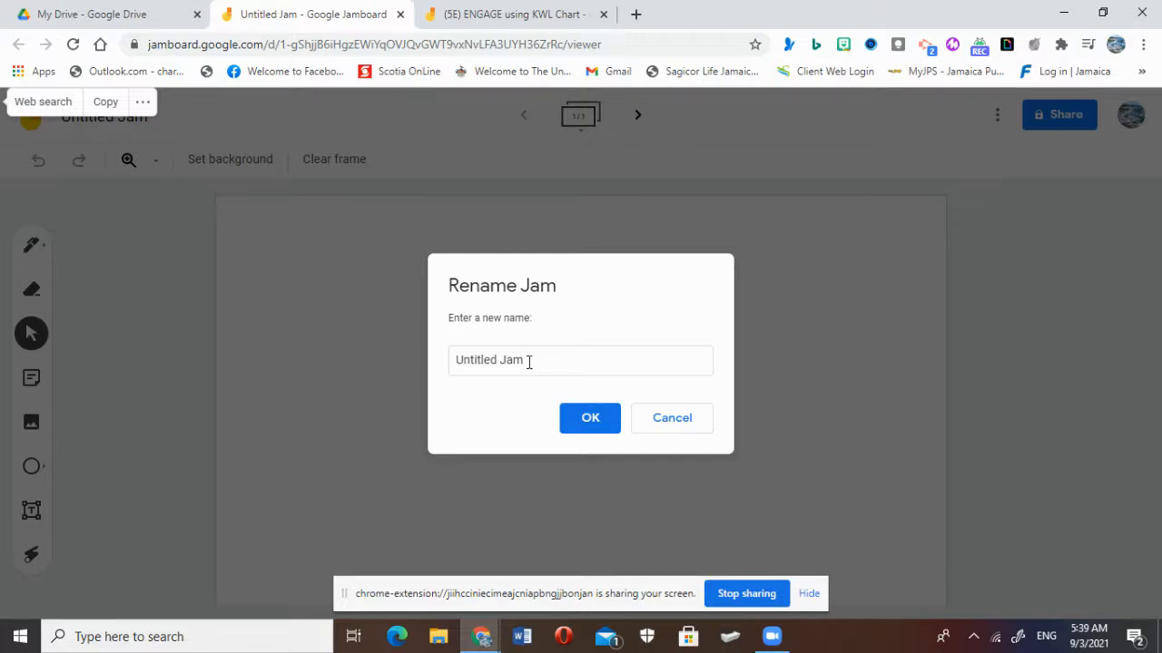
{"action": "left_click", "coordinate": [528, 361]}
{"action": "left_click_drag", "start_coordinate": [523, 360], "coordinate": [457, 360]}
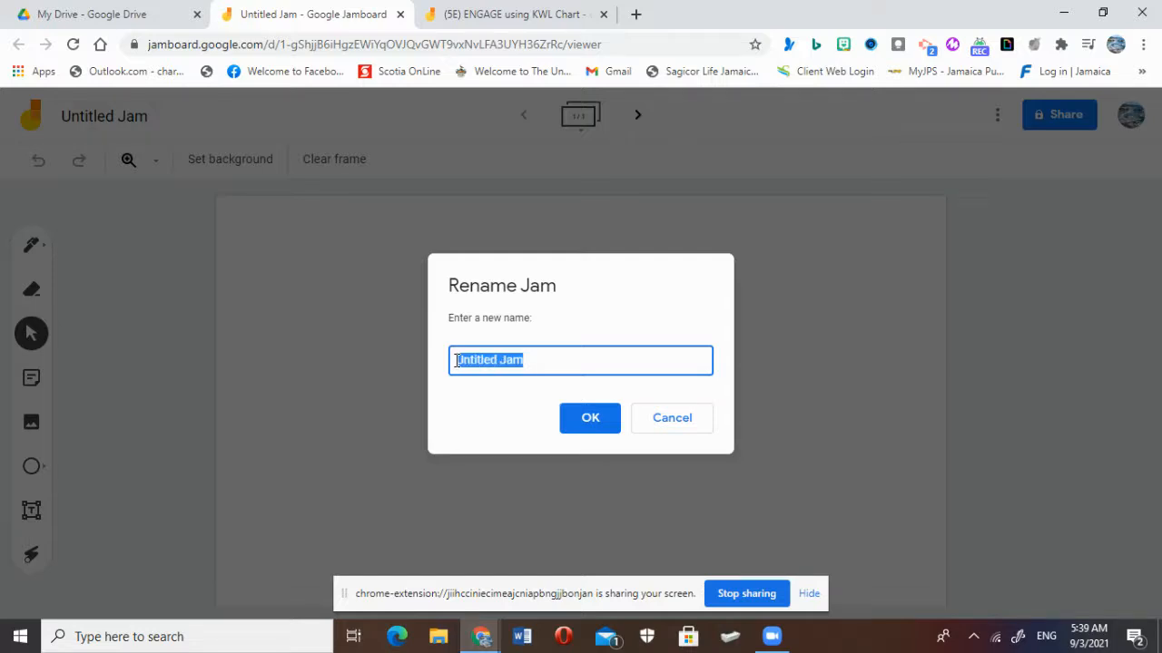
{"action": "type", "text": "Co"}
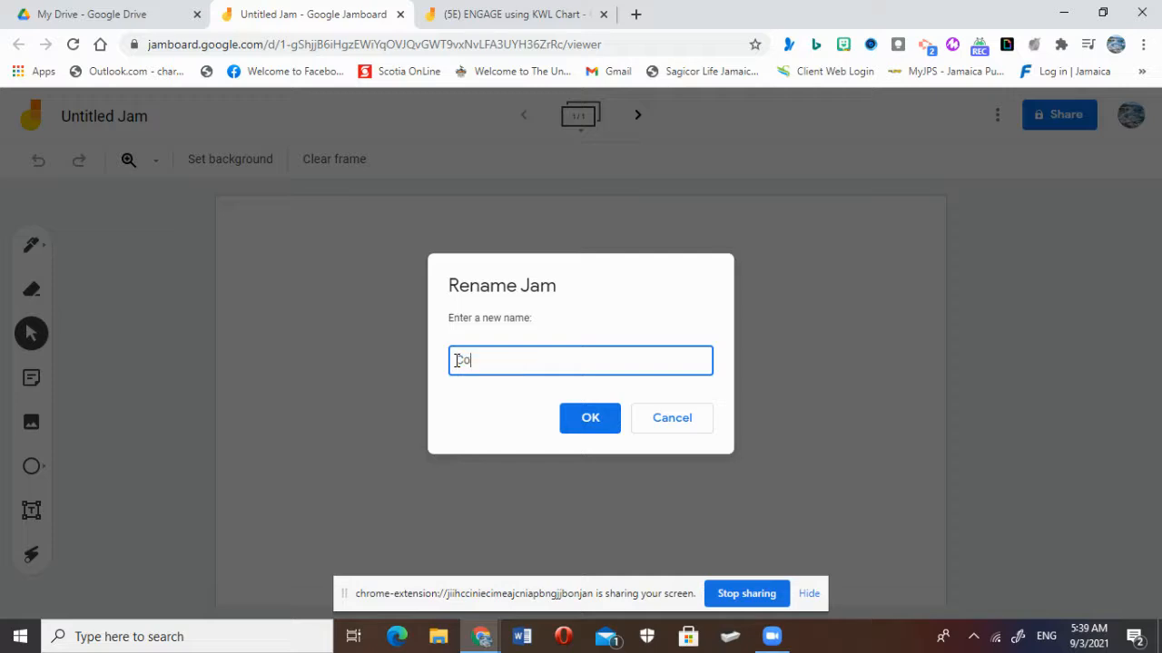
{"action": "type", "text": "mputer hardware"}
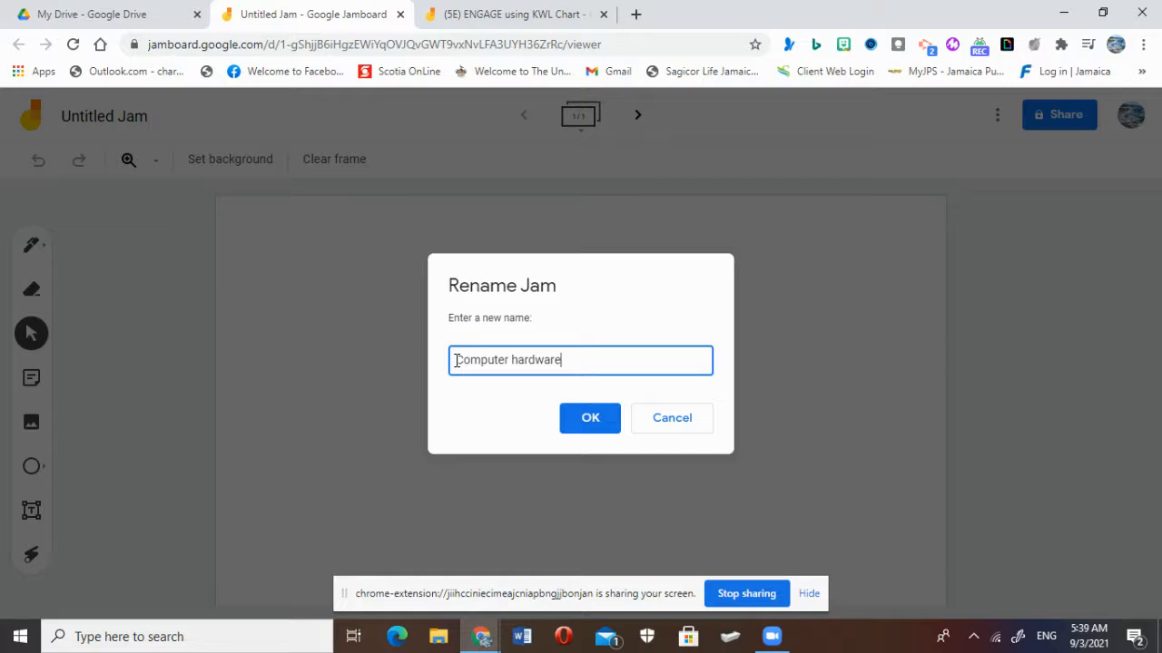
{"action": "left_click", "coordinate": [595, 420]}
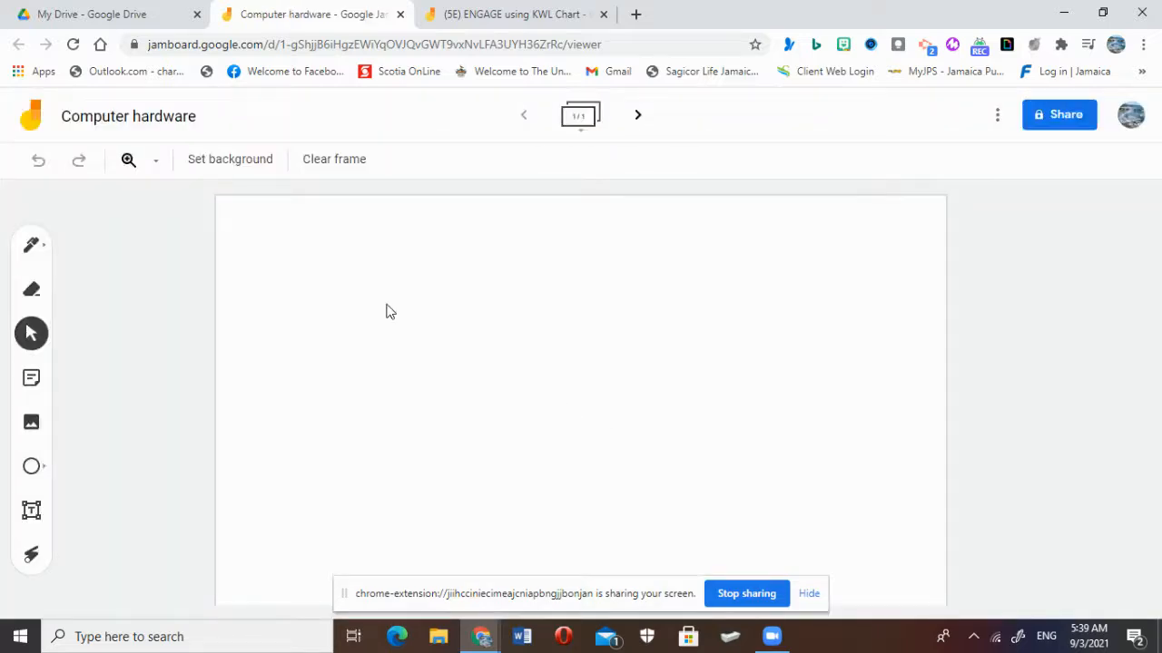
- Try the dotted, solid blue and black backgrounds on the first frame
{"action": "left_click", "coordinate": [238, 162]}
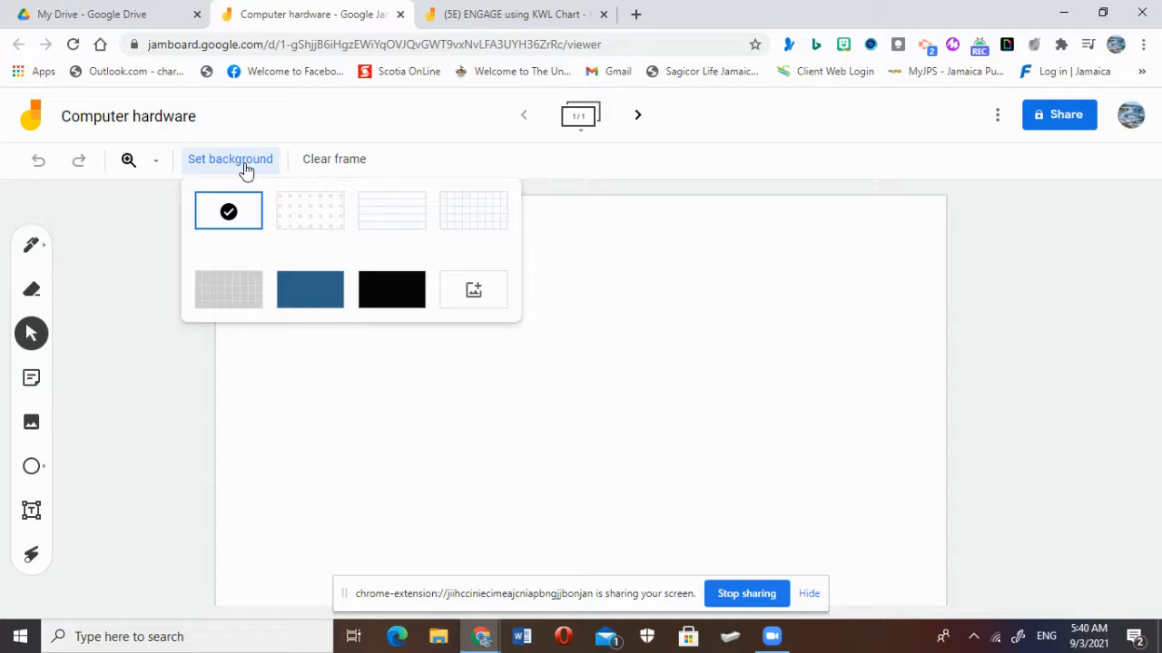
{"action": "left_click", "coordinate": [325, 215]}
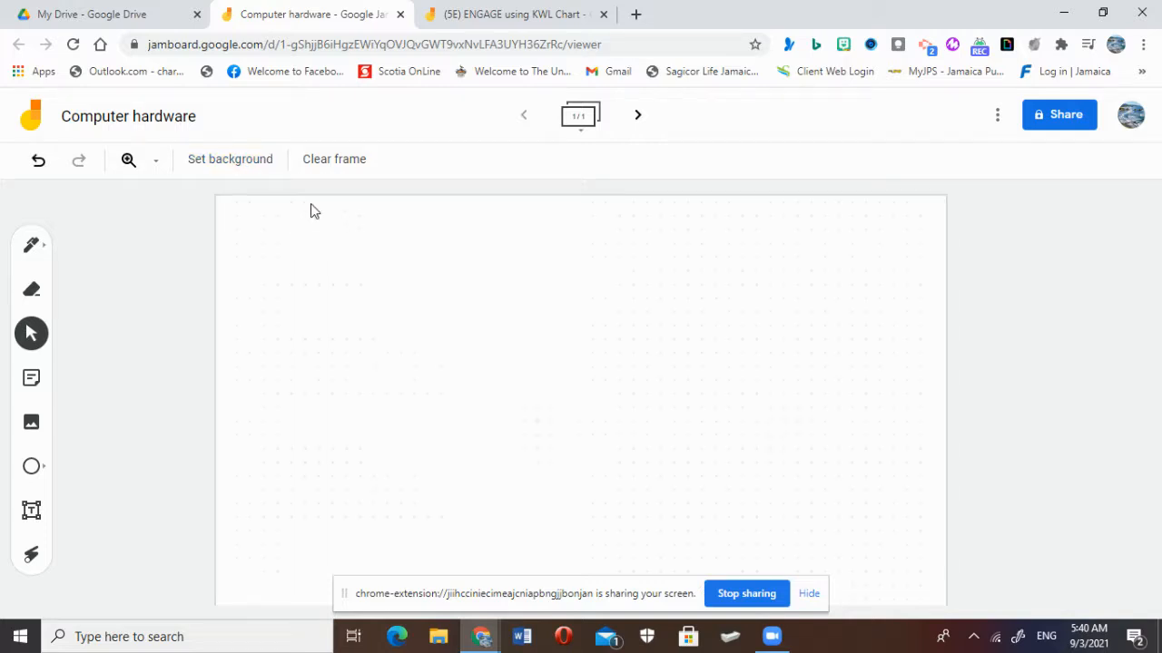
{"action": "left_click", "coordinate": [263, 161]}
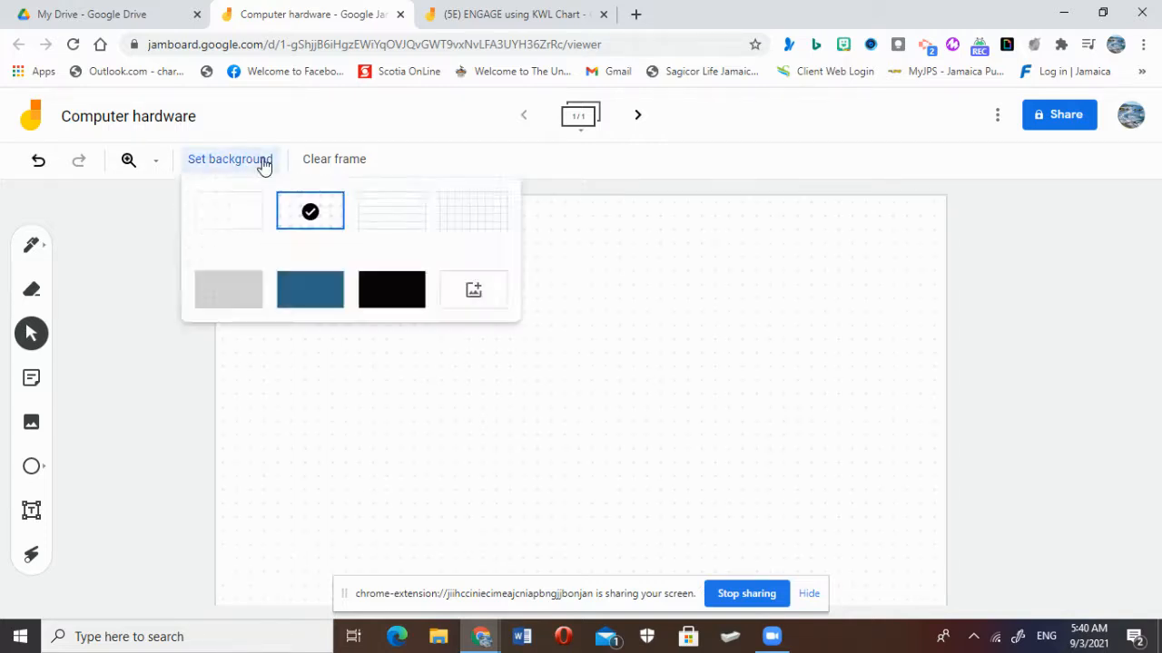
{"action": "left_click", "coordinate": [308, 292]}
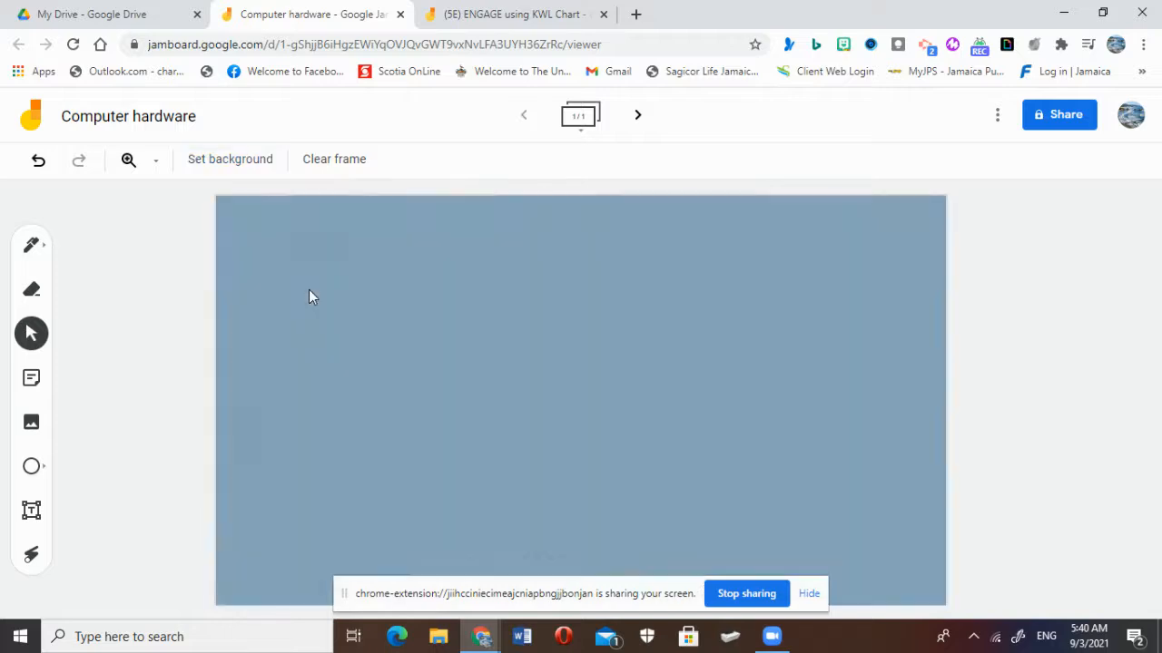
{"action": "left_click", "coordinate": [250, 161]}
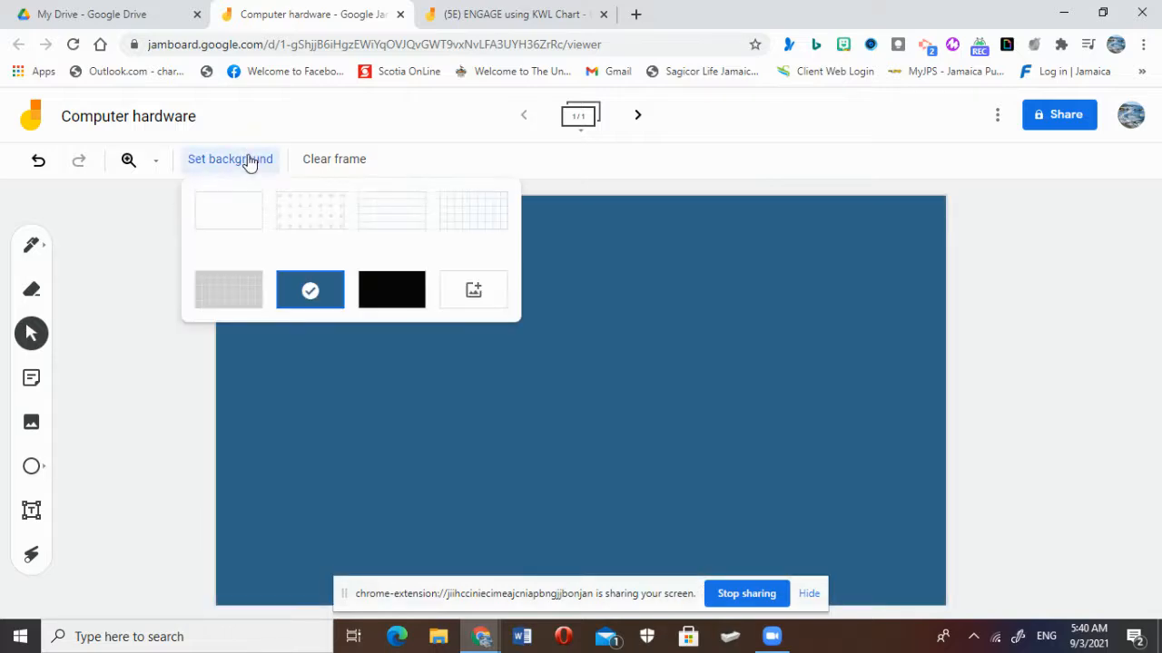
{"action": "left_click", "coordinate": [372, 292]}
- Set the first frame's background to the image "parts of a computer system" uploaded from the Downloads folder
{"action": "left_click", "coordinate": [252, 163]}
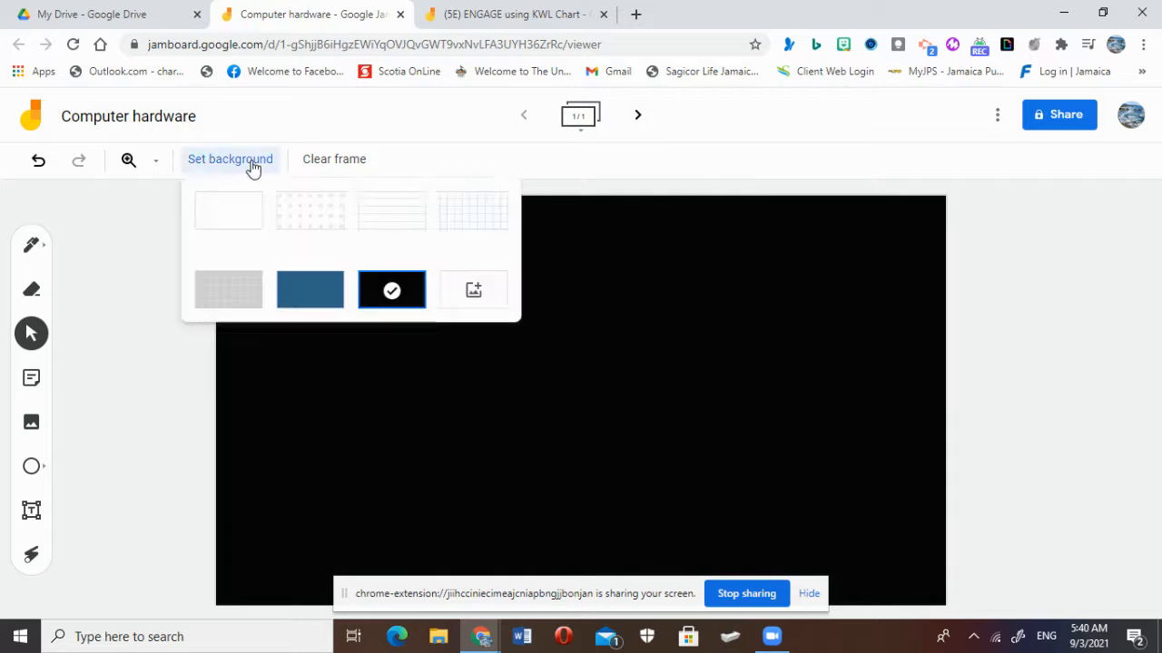
{"action": "left_click", "coordinate": [476, 299]}
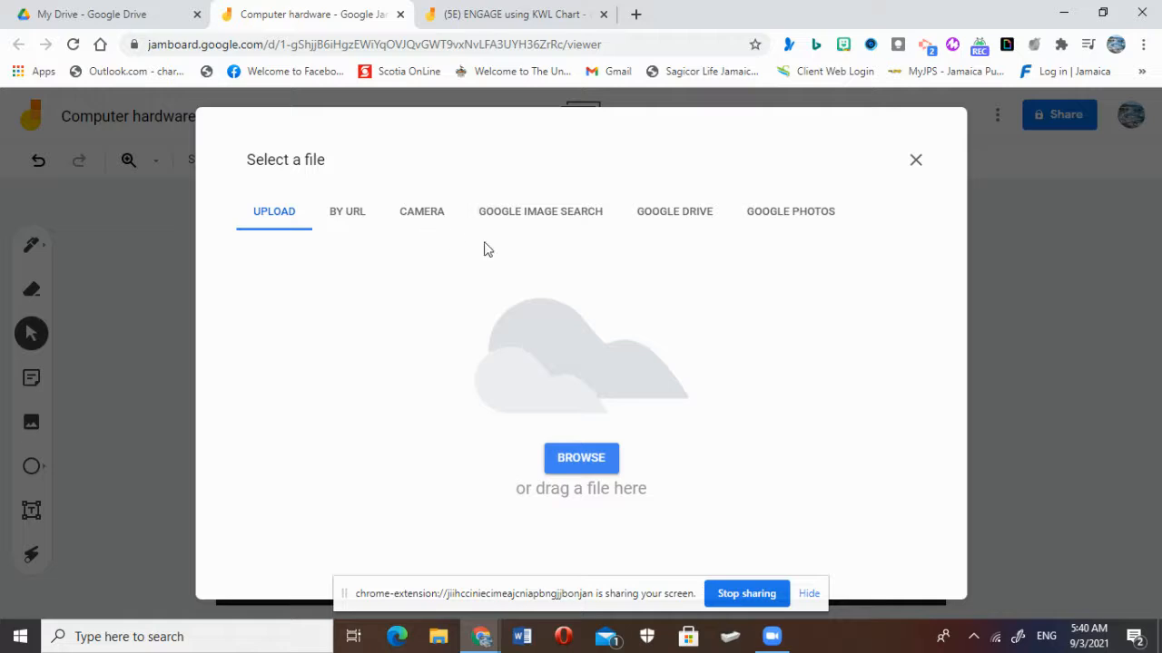
{"action": "left_click", "coordinate": [543, 224]}
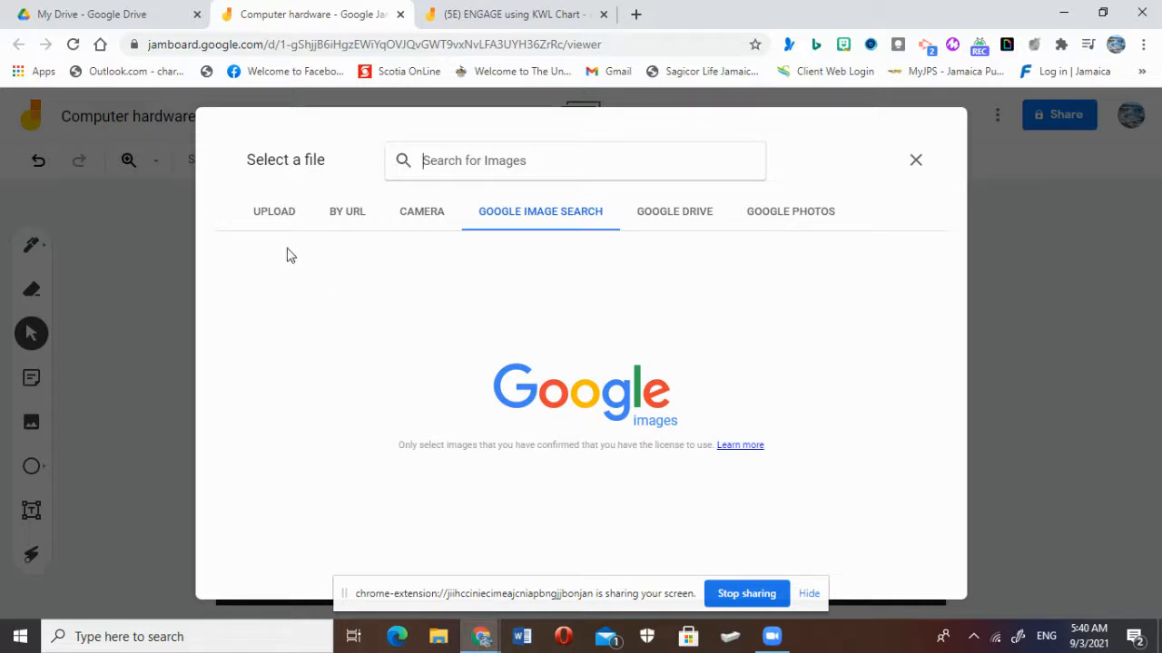
{"action": "left_click", "coordinate": [270, 223]}
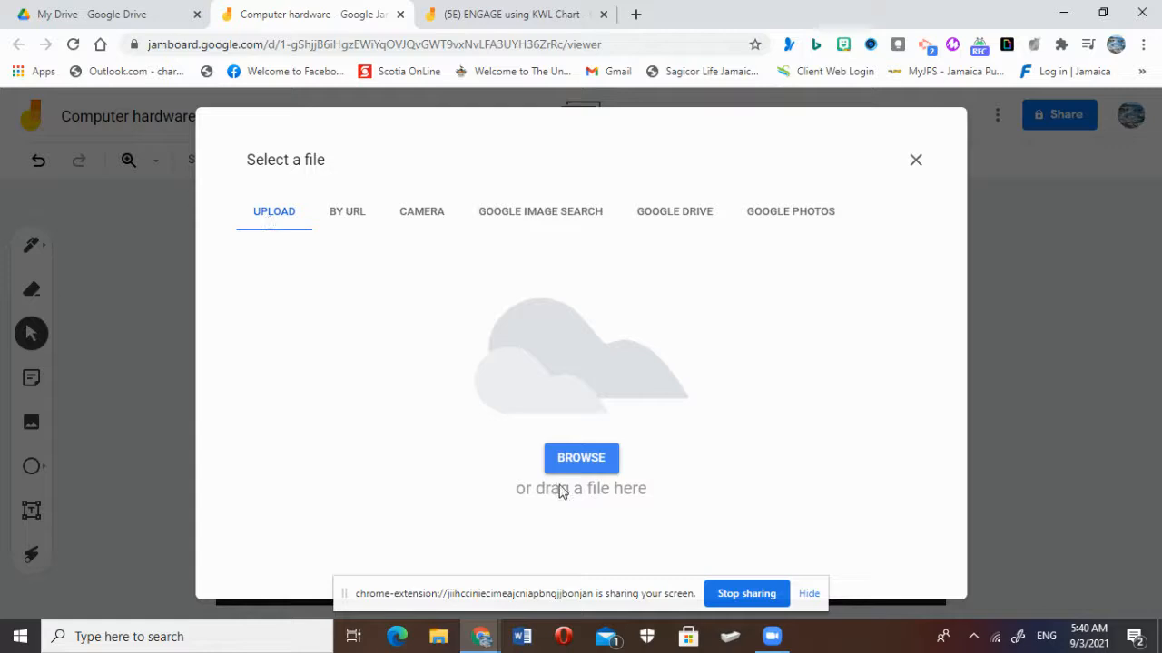
{"action": "left_click", "coordinate": [577, 462]}
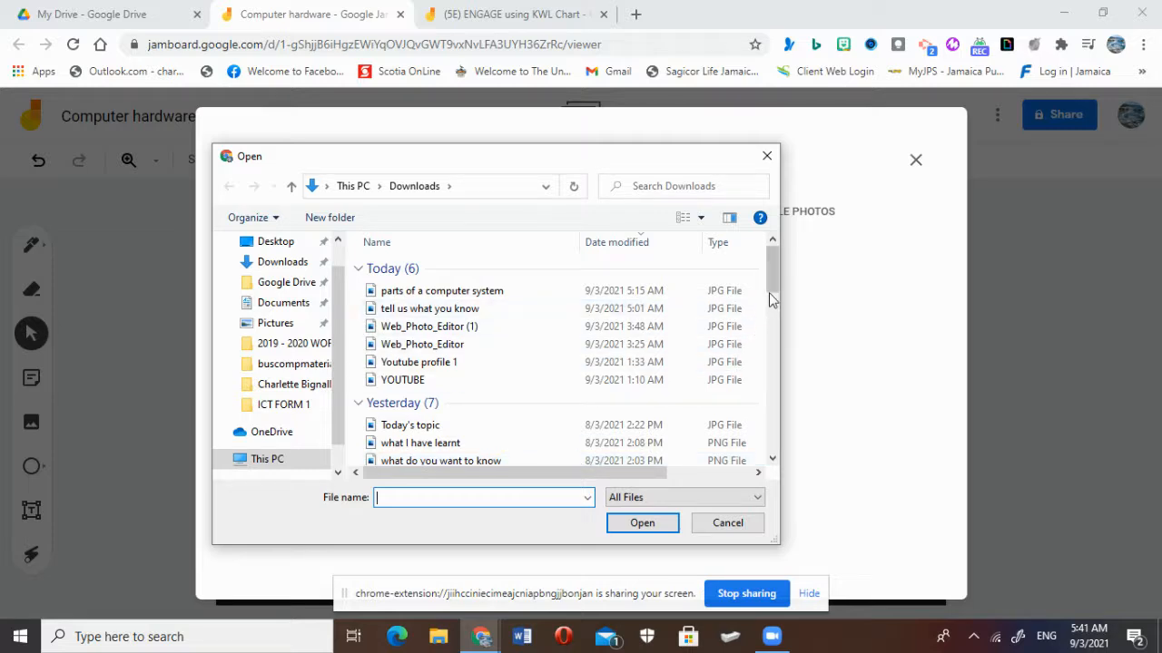
{"action": "mouse_move", "coordinate": [768, 287]}
{"action": "left_mouse_down"}
{"action": "mouse_move", "coordinate": [770, 311]}
{"action": "mouse_move", "coordinate": [769, 280]}
{"action": "left_mouse_up"}
{"action": "left_click", "coordinate": [494, 294]}
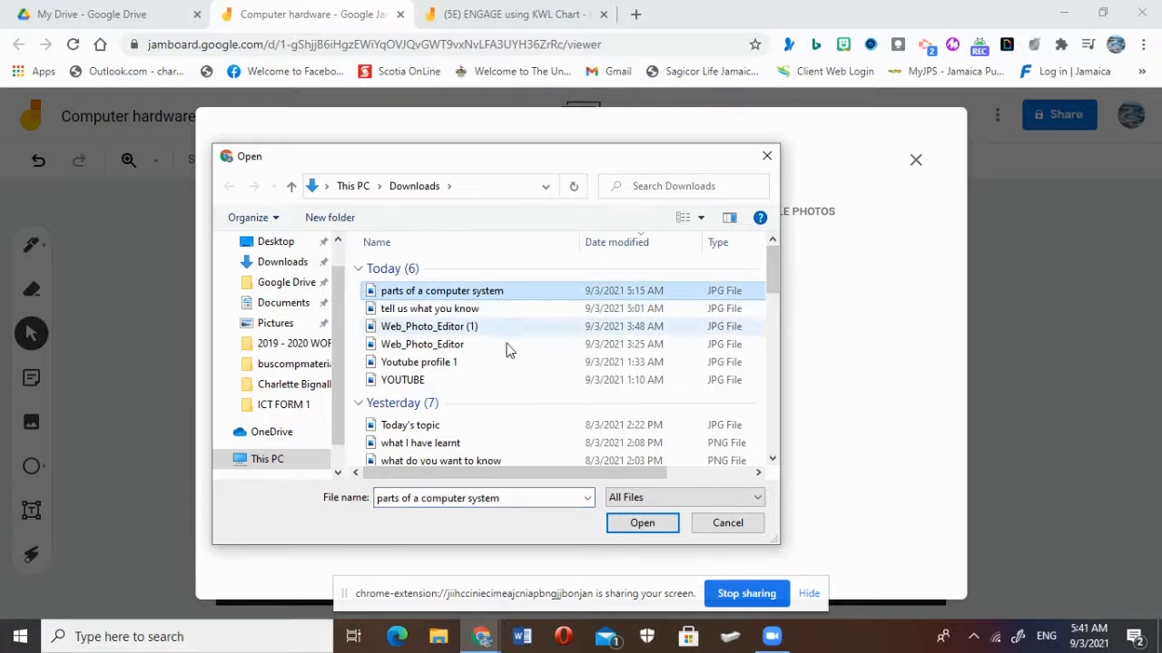
{"action": "left_click", "coordinate": [625, 524]}
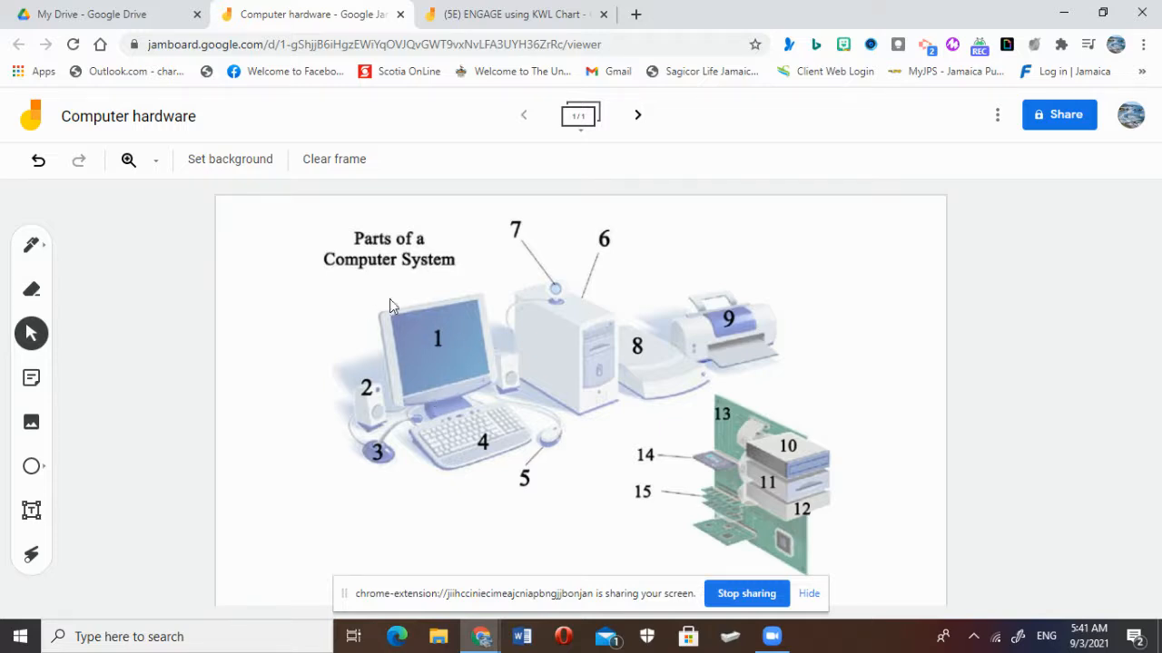
- Try the solid blue background on the second frame
{"action": "left_click", "coordinate": [269, 162]}
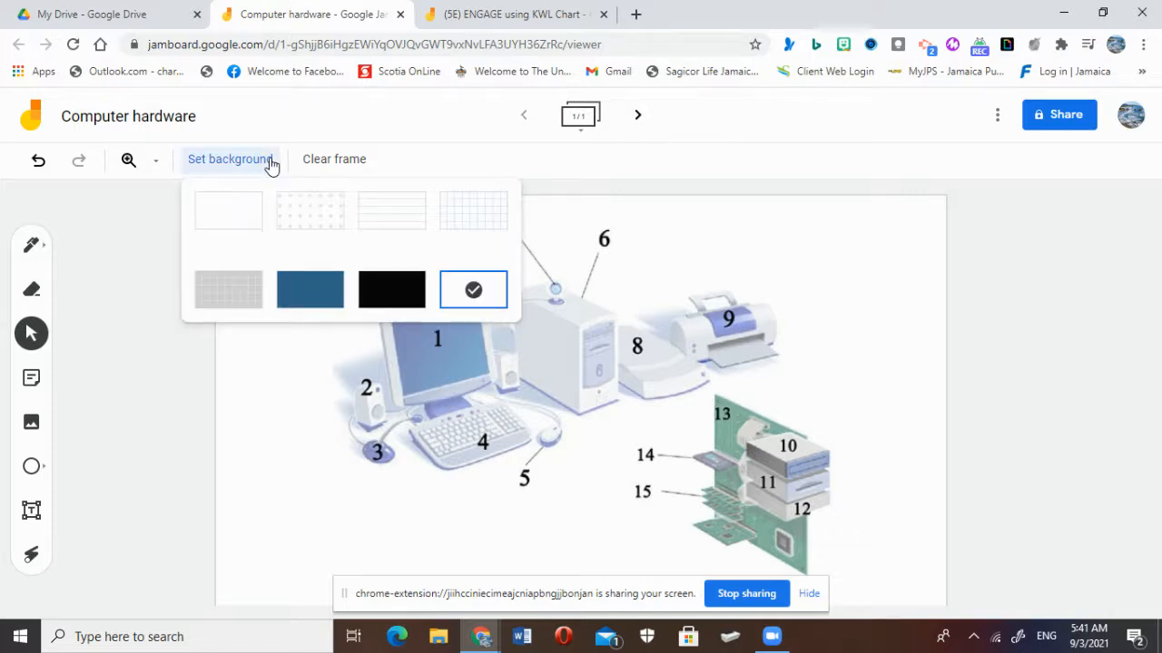
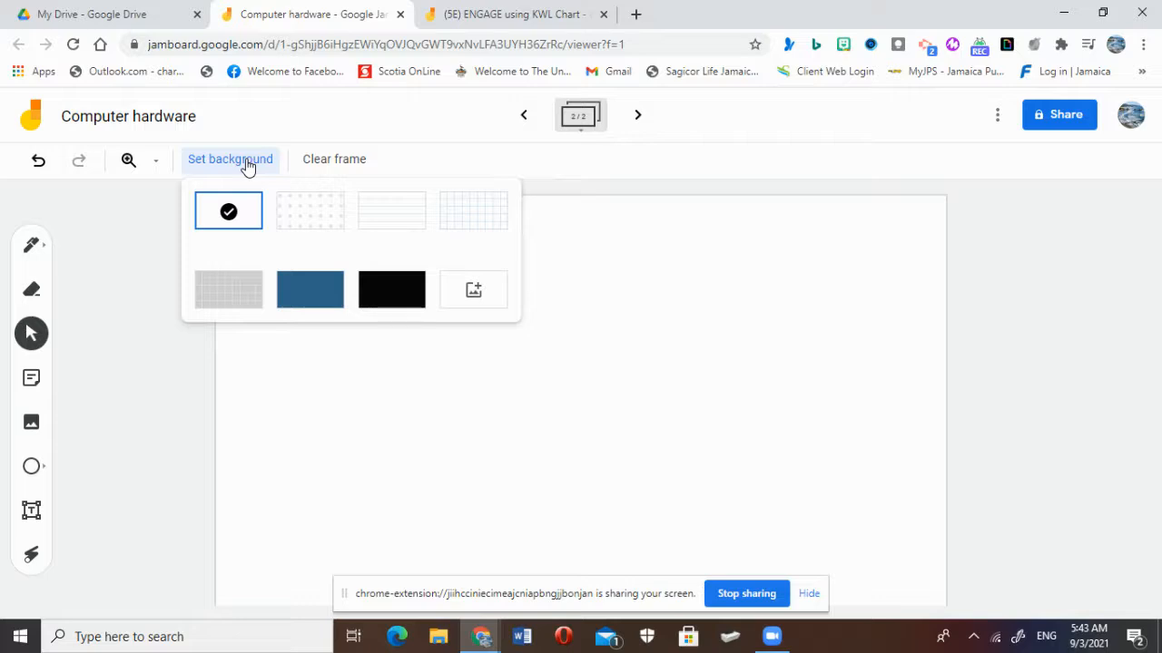
{"action": "left_click", "coordinate": [302, 291]}
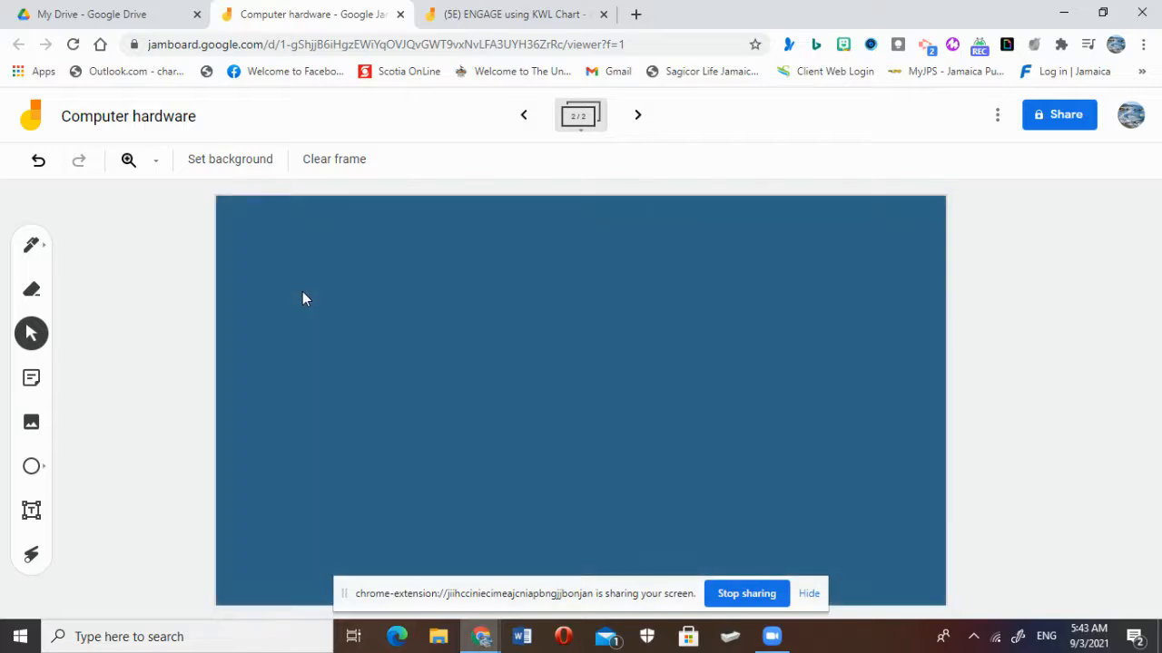
{"action": "left_click", "coordinate": [256, 163]}
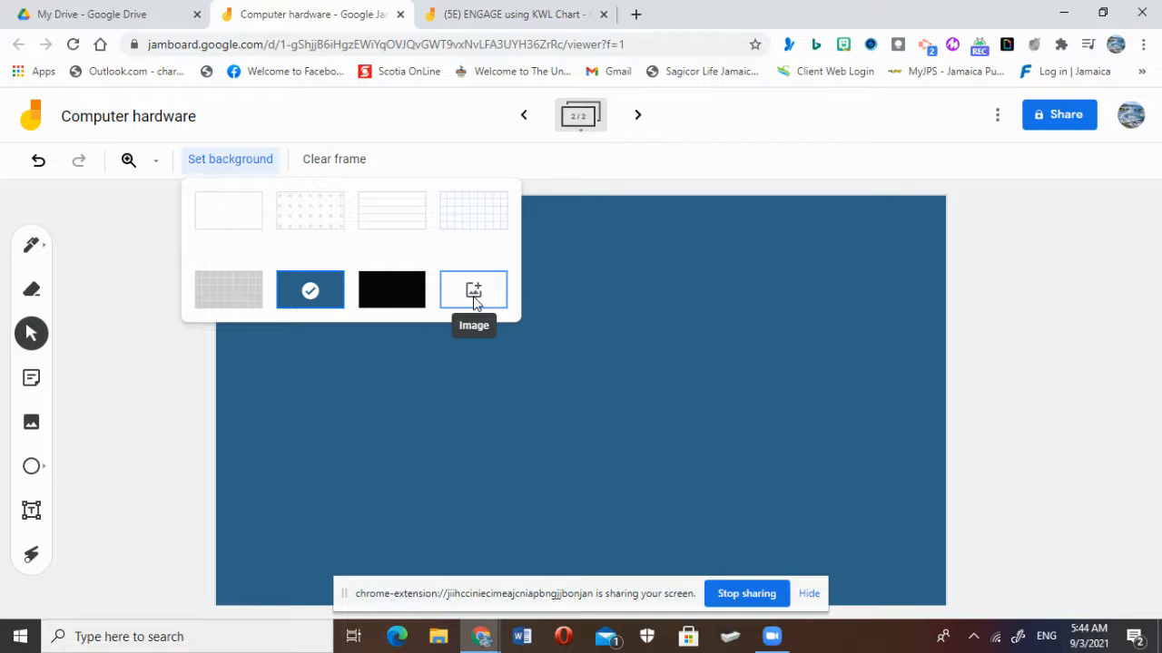
{"action": "left_click", "coordinate": [561, 396]}
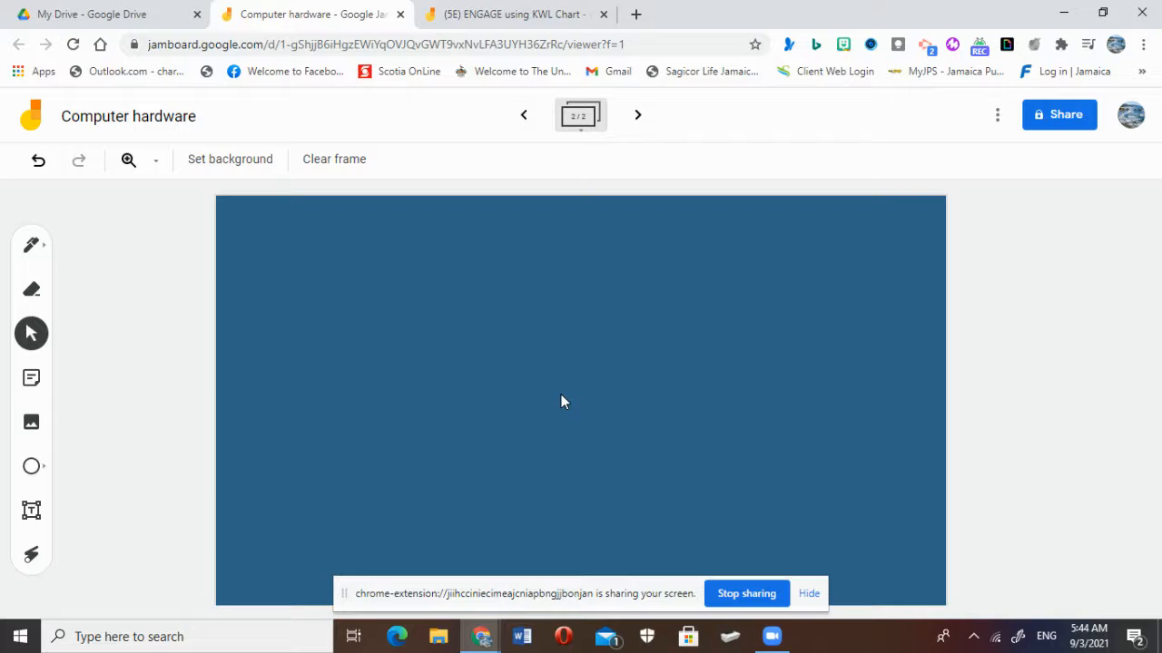
- Set the second frame's background to the image "tell us what you know" uploaded from the Downloads folder
{"action": "left_click", "coordinate": [252, 169]}
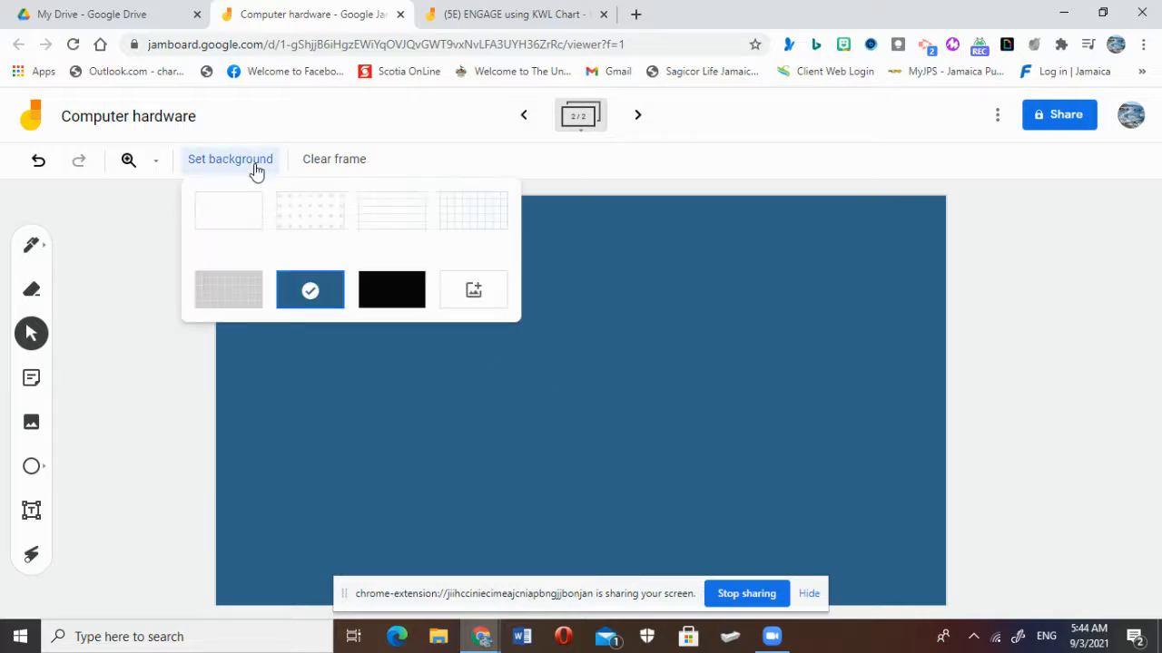
{"action": "left_click", "coordinate": [477, 304]}
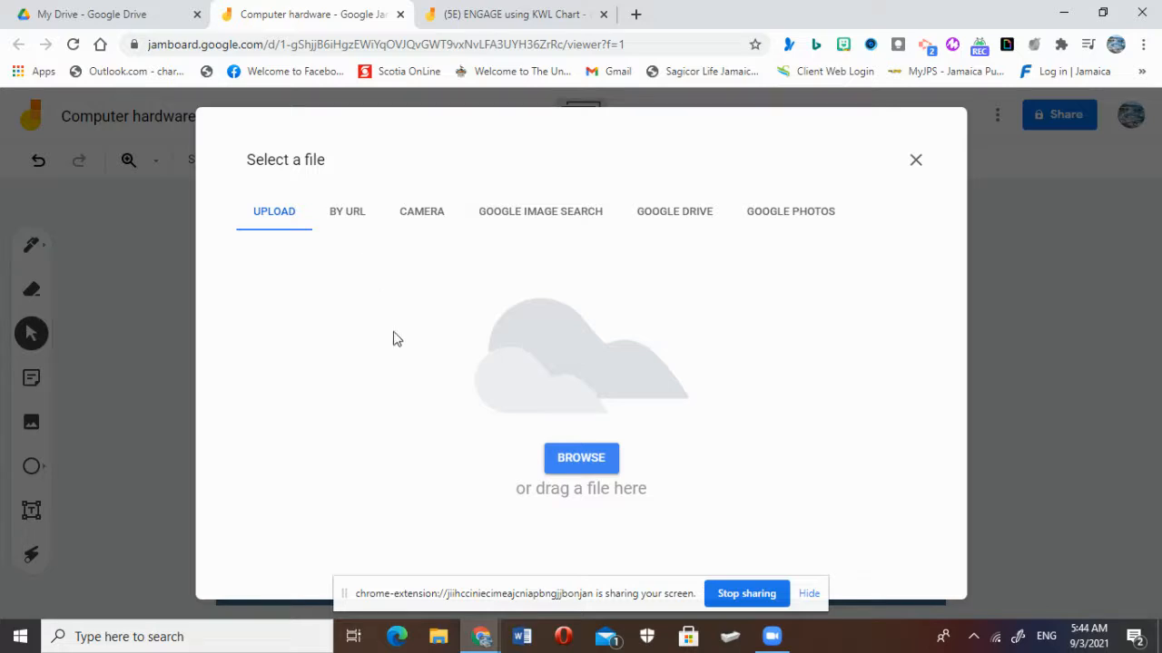
{"action": "left_click", "coordinate": [562, 463]}
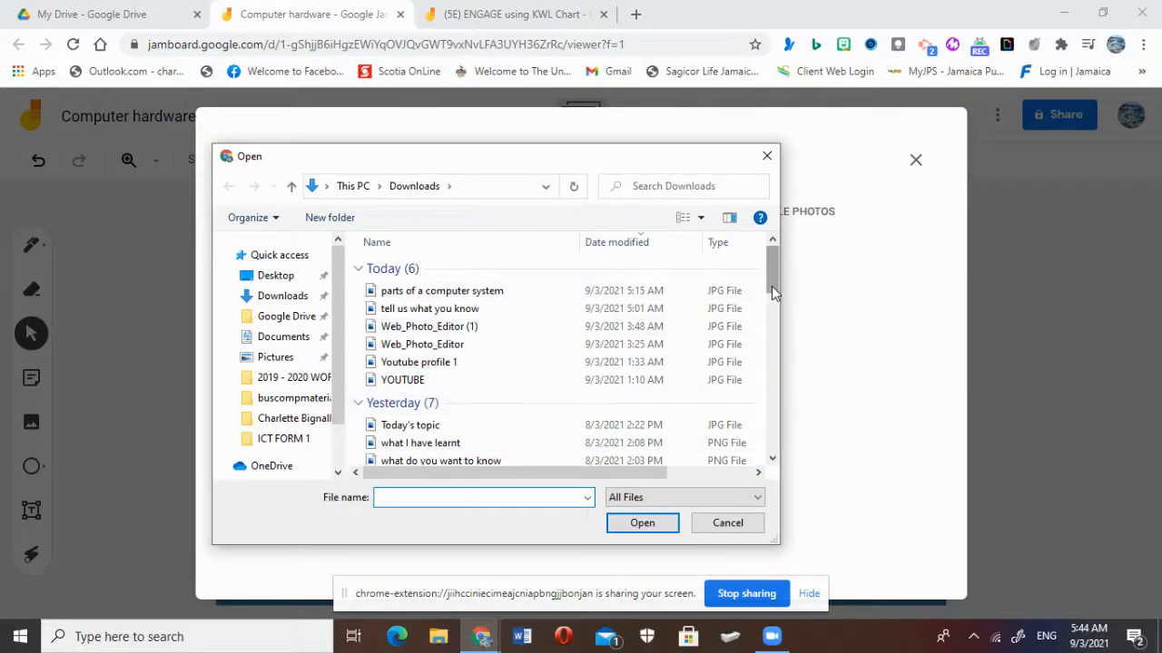
{"action": "left_click_drag", "start_coordinate": [771, 286], "coordinate": [771, 305]}
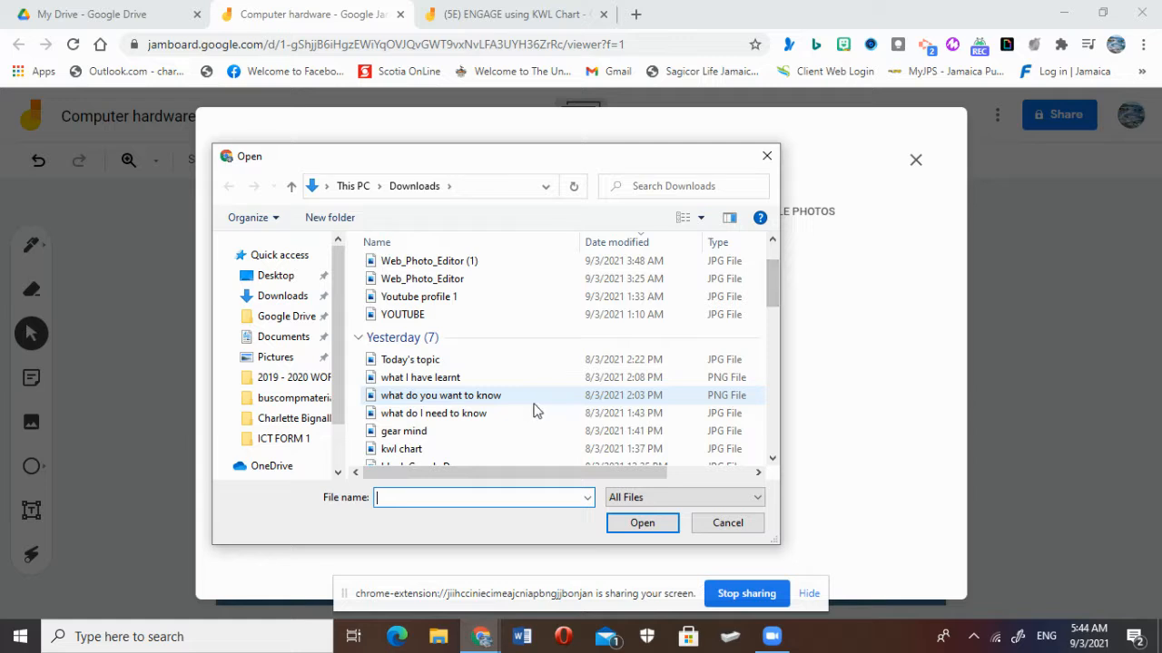
{"action": "left_click", "coordinate": [483, 423]}
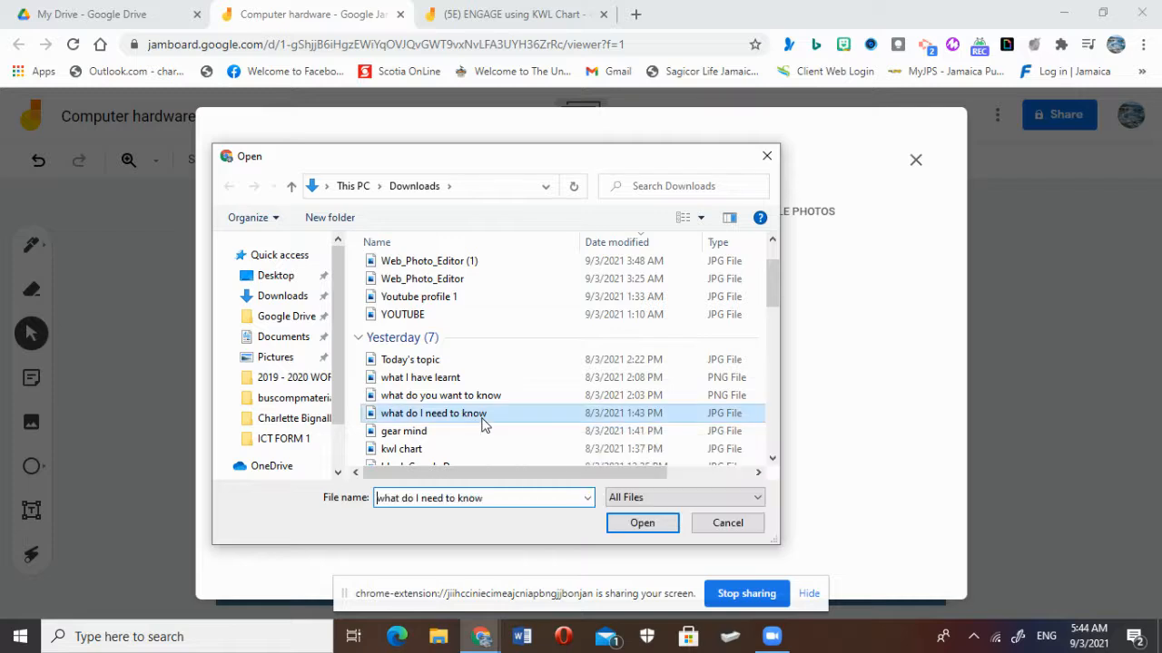
{"action": "left_click_drag", "start_coordinate": [775, 306], "coordinate": [776, 331]}
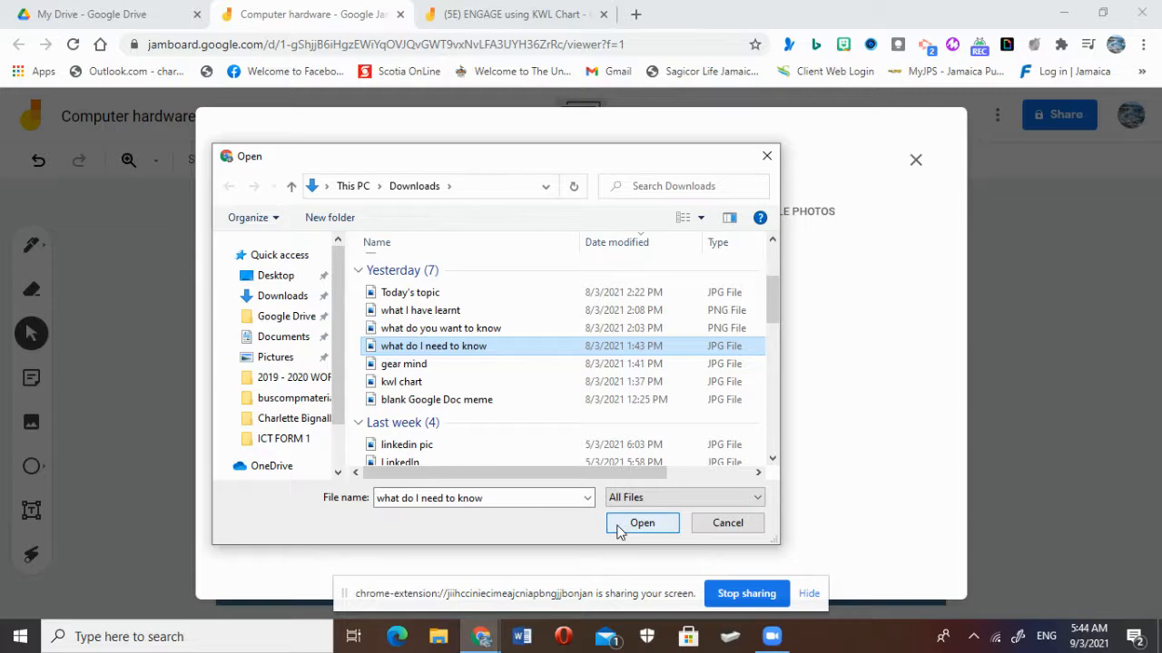
{"action": "left_click_drag", "start_coordinate": [774, 322], "coordinate": [776, 299]}
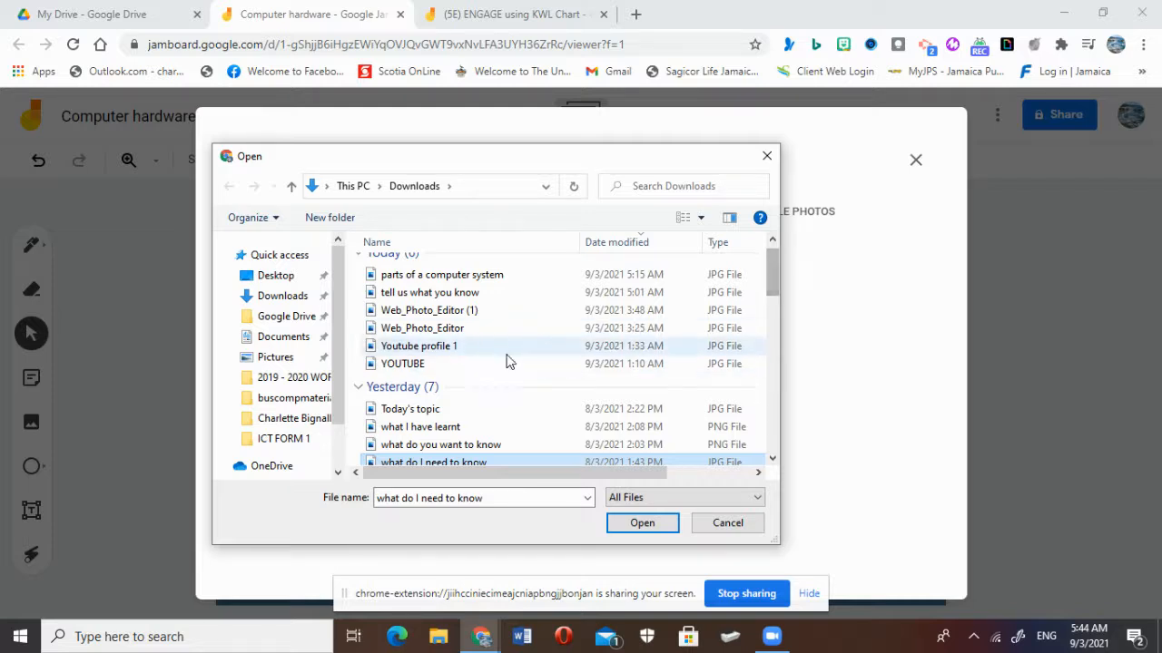
{"action": "left_click", "coordinate": [490, 295]}
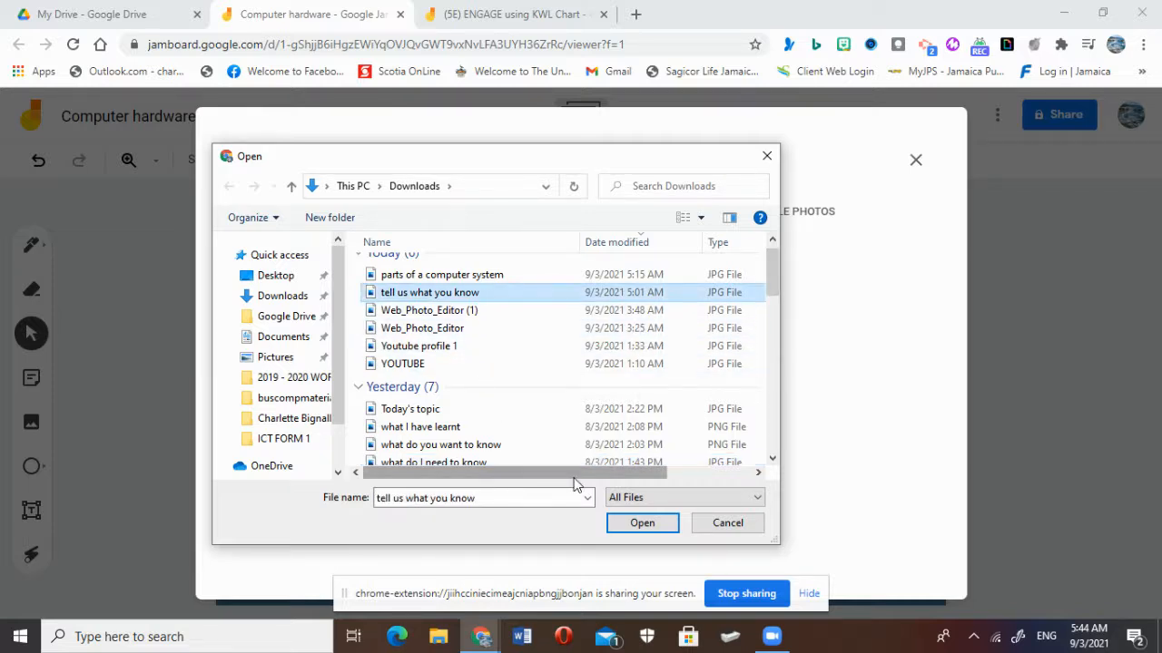
{"action": "left_click", "coordinate": [642, 523]}
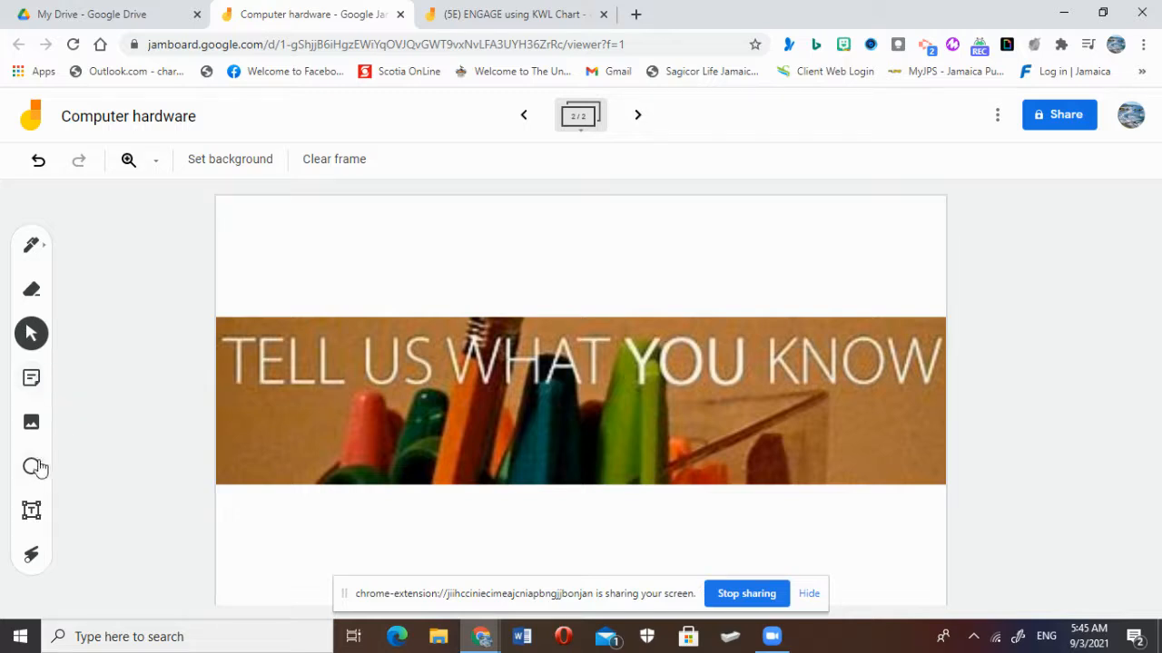
- Start a new sticky note on the second frame and try green, blue, pink and orange as its colour
{"action": "left_click", "coordinate": [32, 386]}
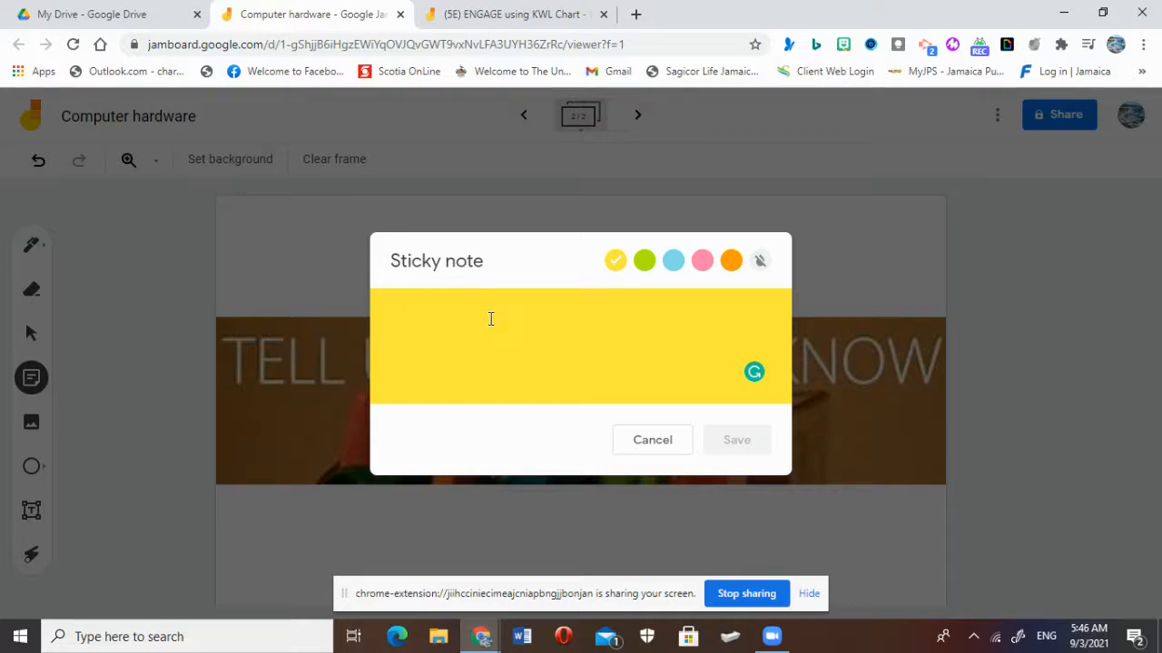
{"action": "left_click", "coordinate": [644, 263]}
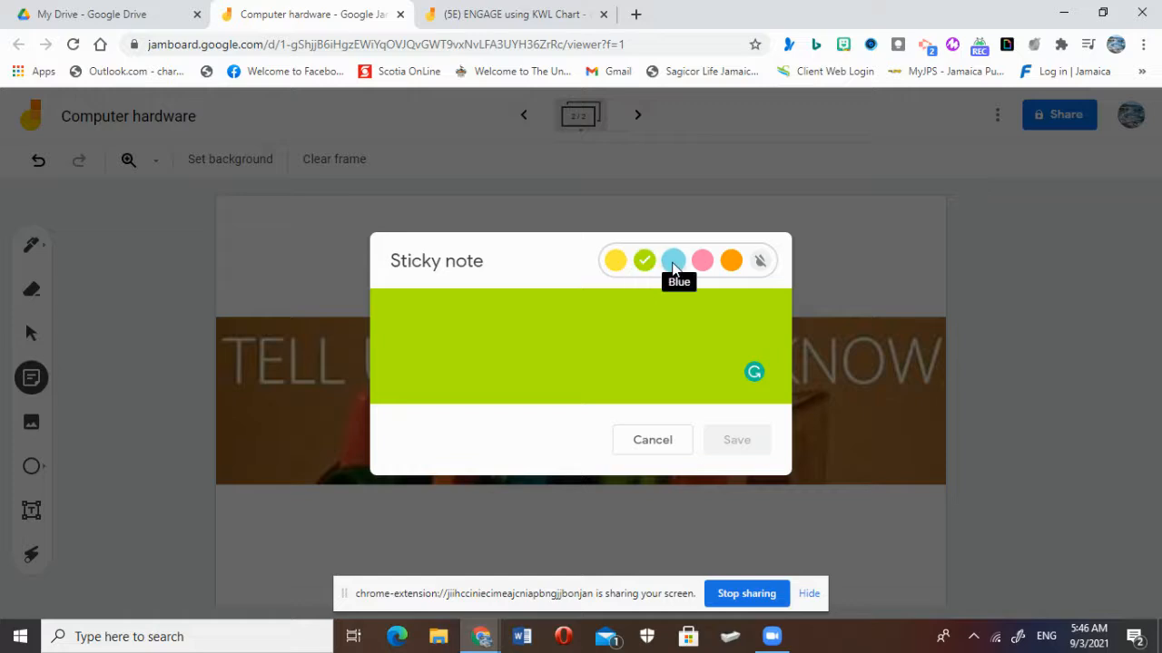
{"action": "left_click", "coordinate": [674, 262]}
{"action": "left_click", "coordinate": [701, 265]}
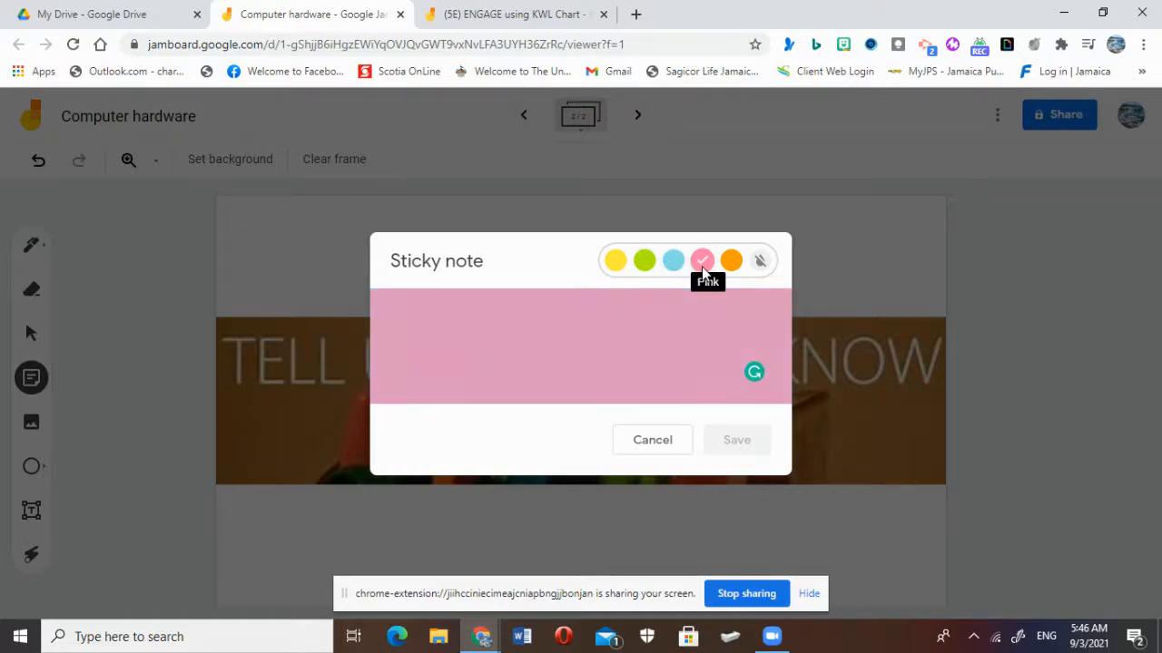
{"action": "left_click", "coordinate": [732, 263]}
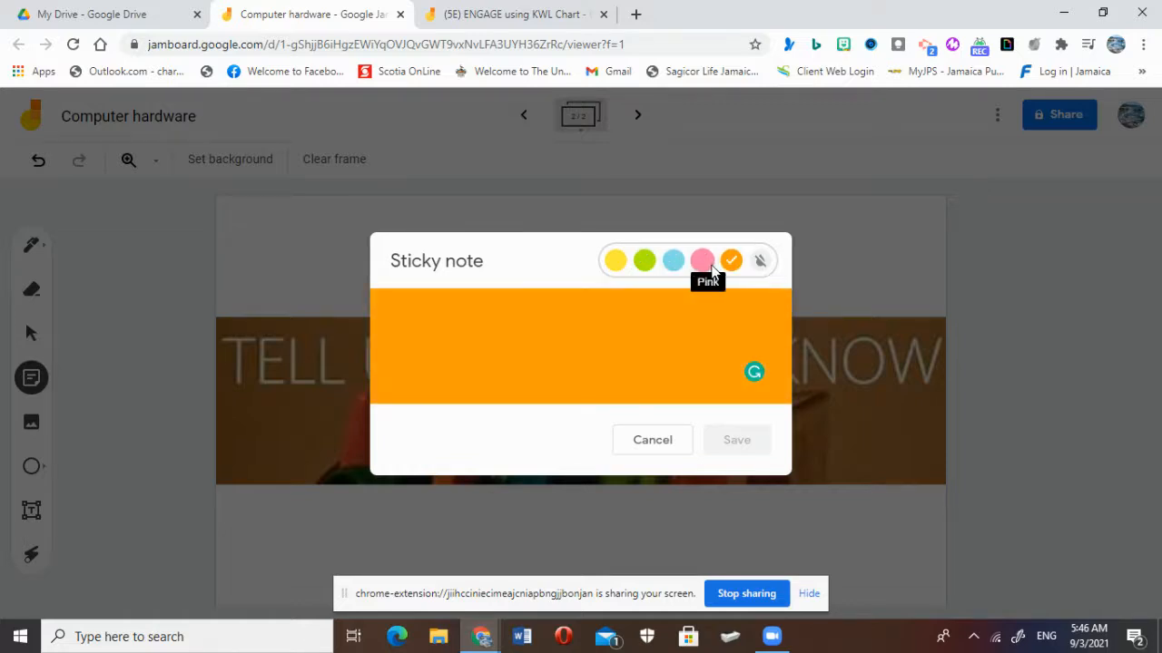
{"action": "left_click", "coordinate": [704, 265]}
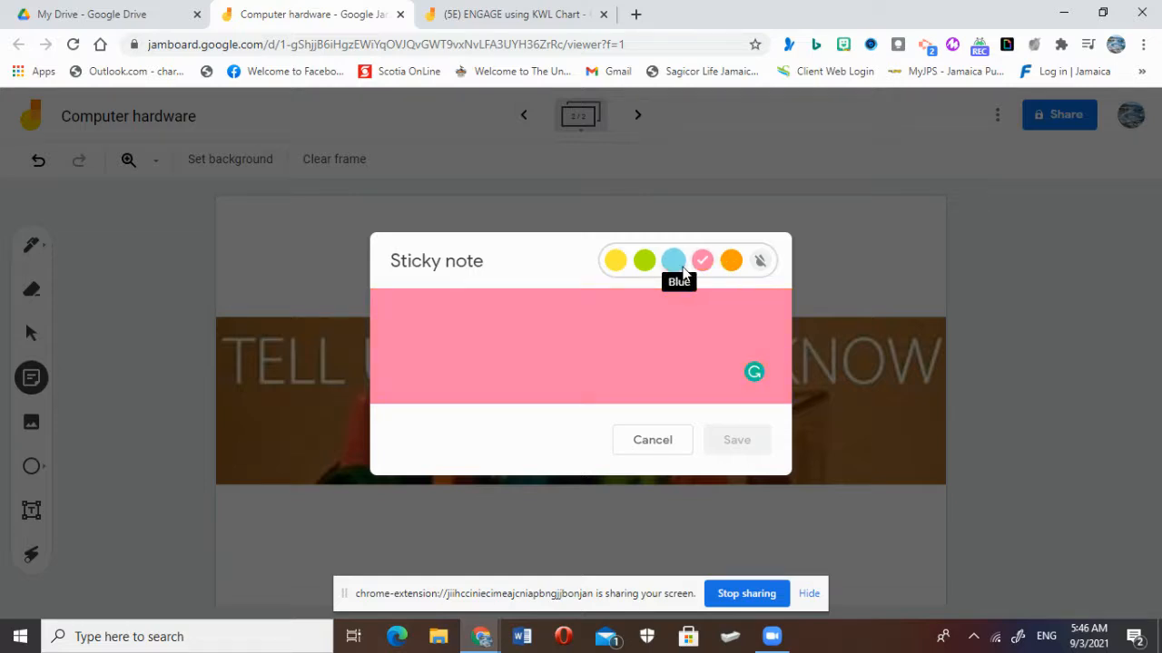
- Make the sticky note blue, enter three students' first names and save it once on the second frame
{"action": "left_click", "coordinate": [676, 265]}
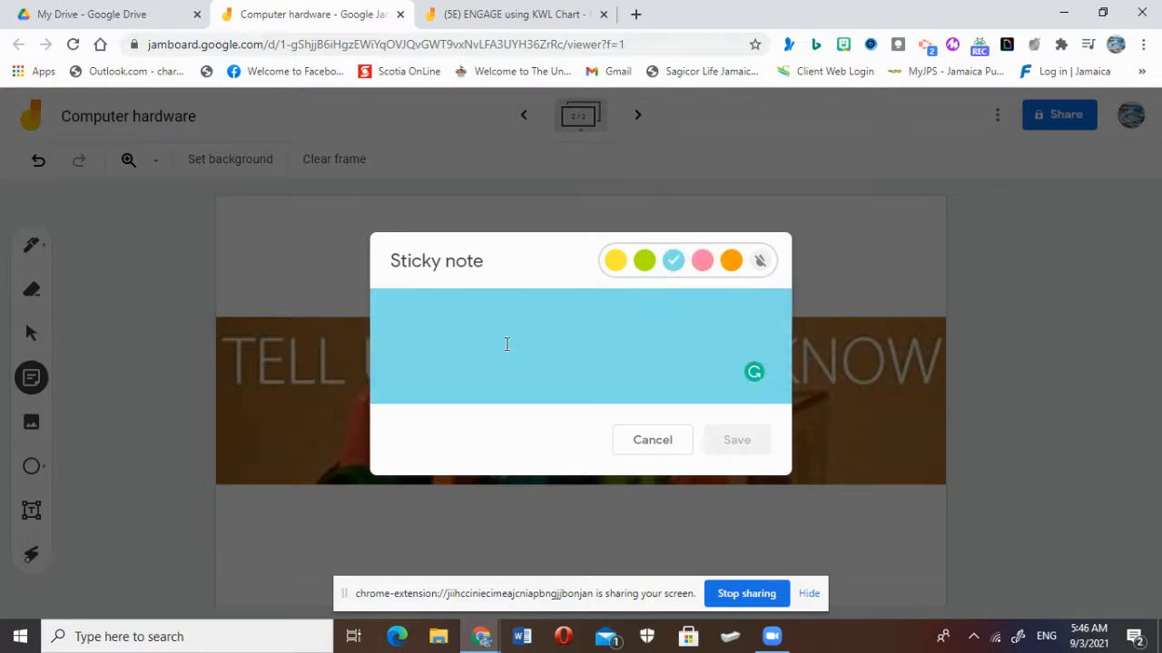
{"action": "left_click", "coordinate": [413, 311]}
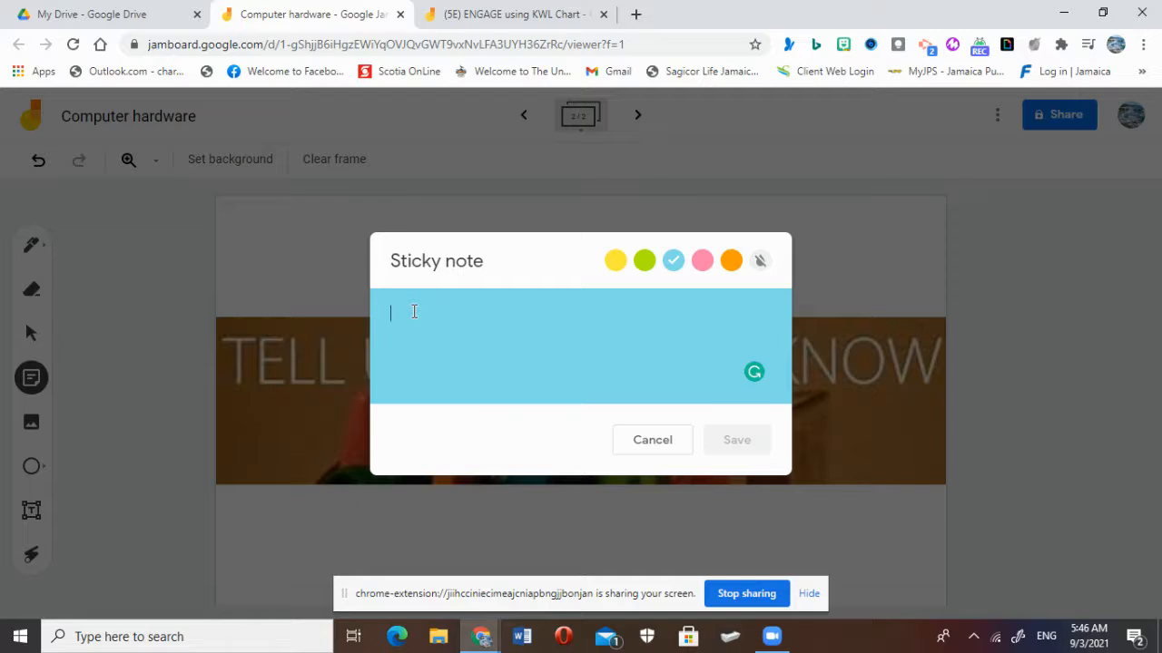
{"action": "type", "text": "JOHN"}
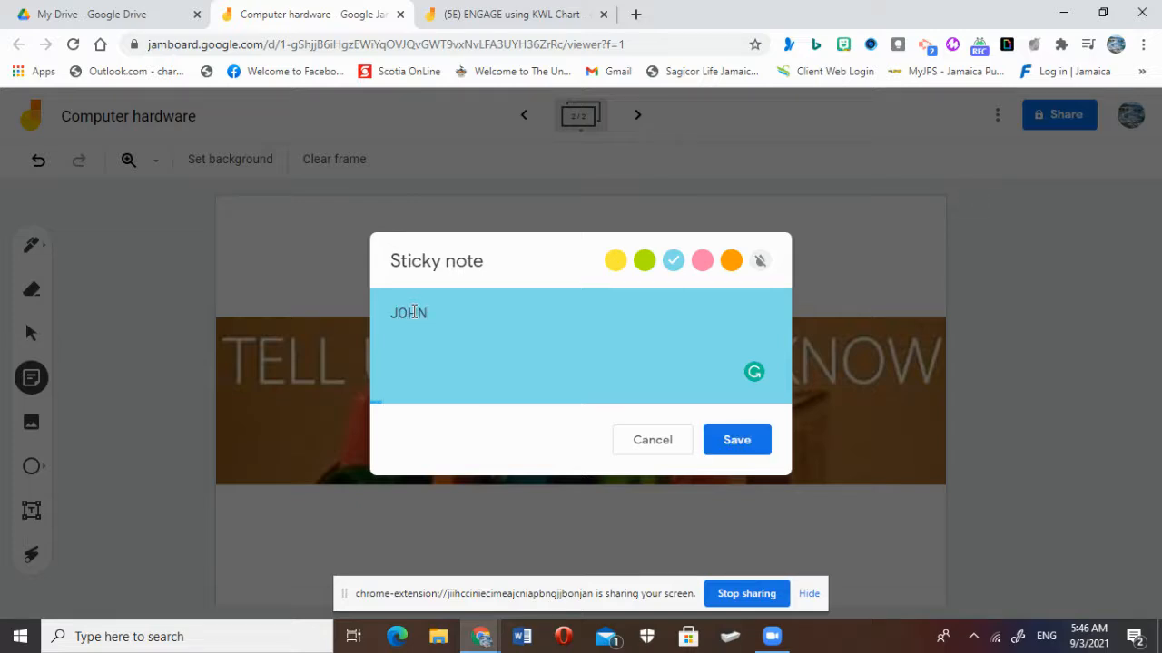
{"action": "type", "text": ", MARY, ANDREW"}
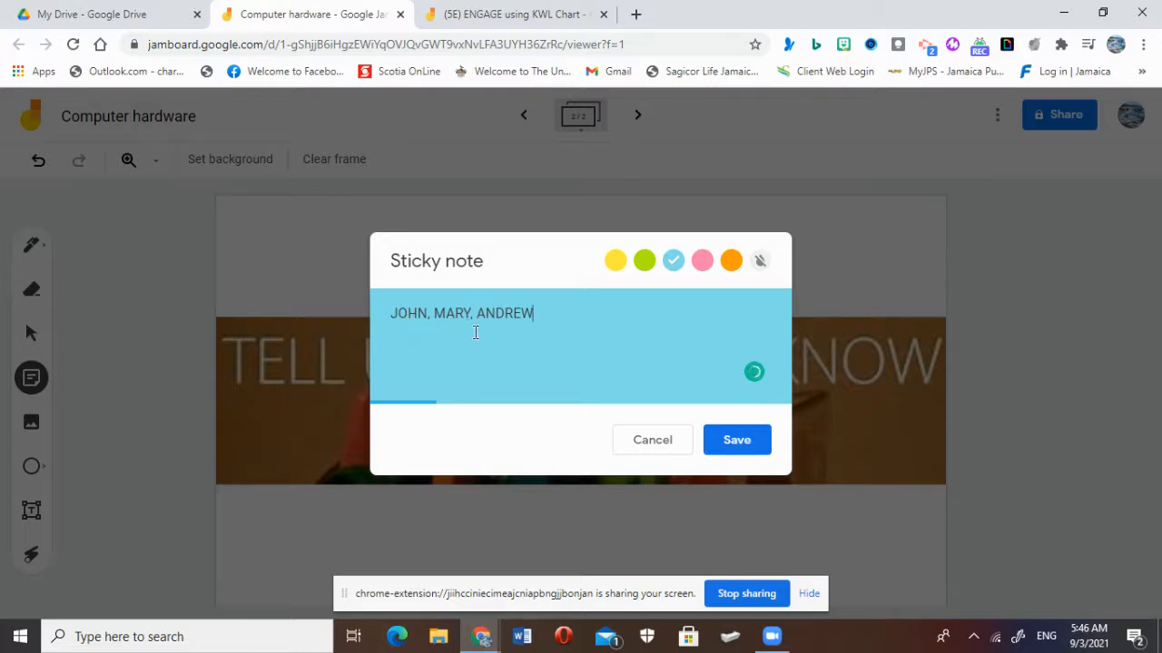
{"action": "left_click", "coordinate": [719, 445]}
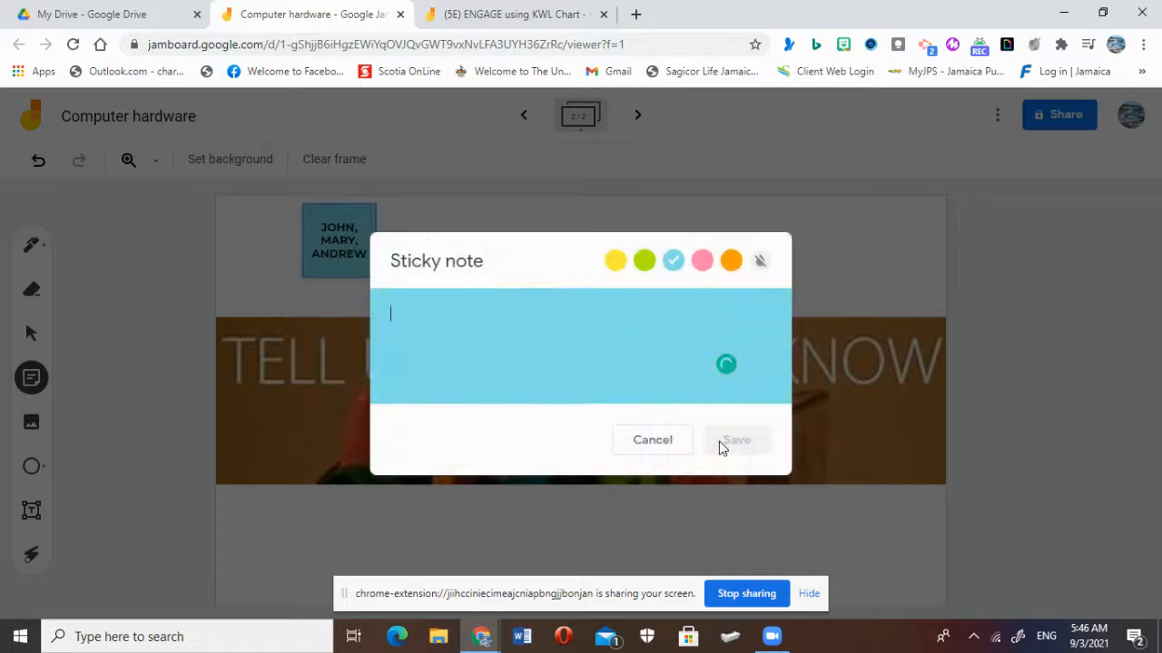
{"action": "left_click", "coordinate": [661, 441]}
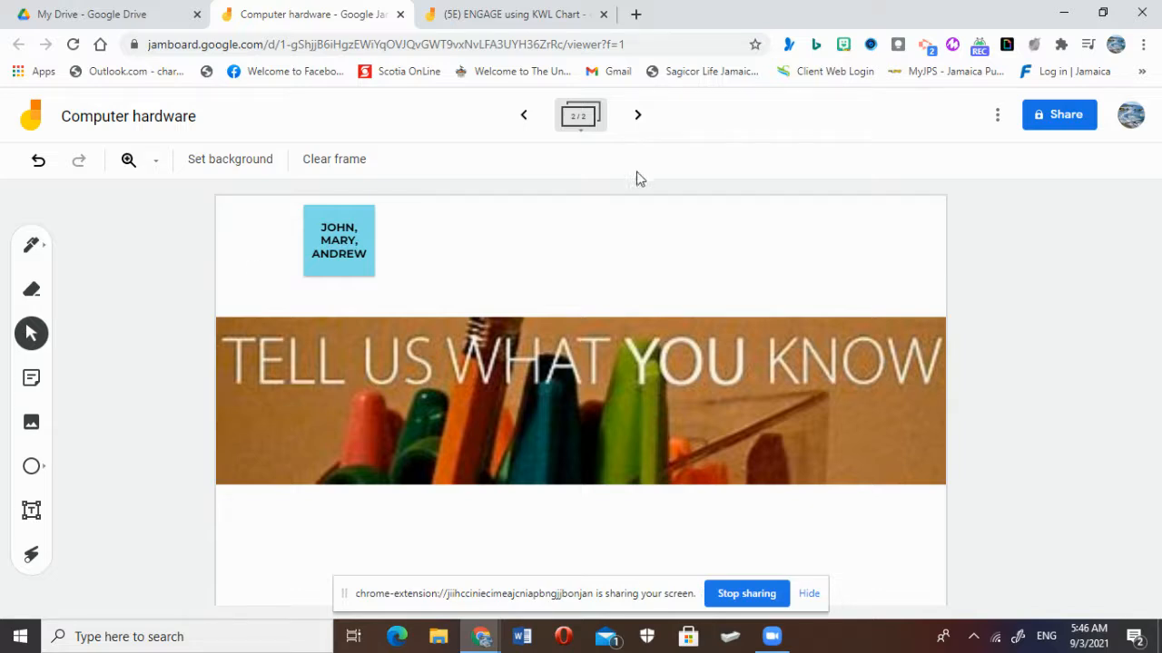
- Start adding an image background to a new third frame and consult the "(5E) ENGAGE using KWL Chart" board
{"action": "left_click", "coordinate": [638, 118]}
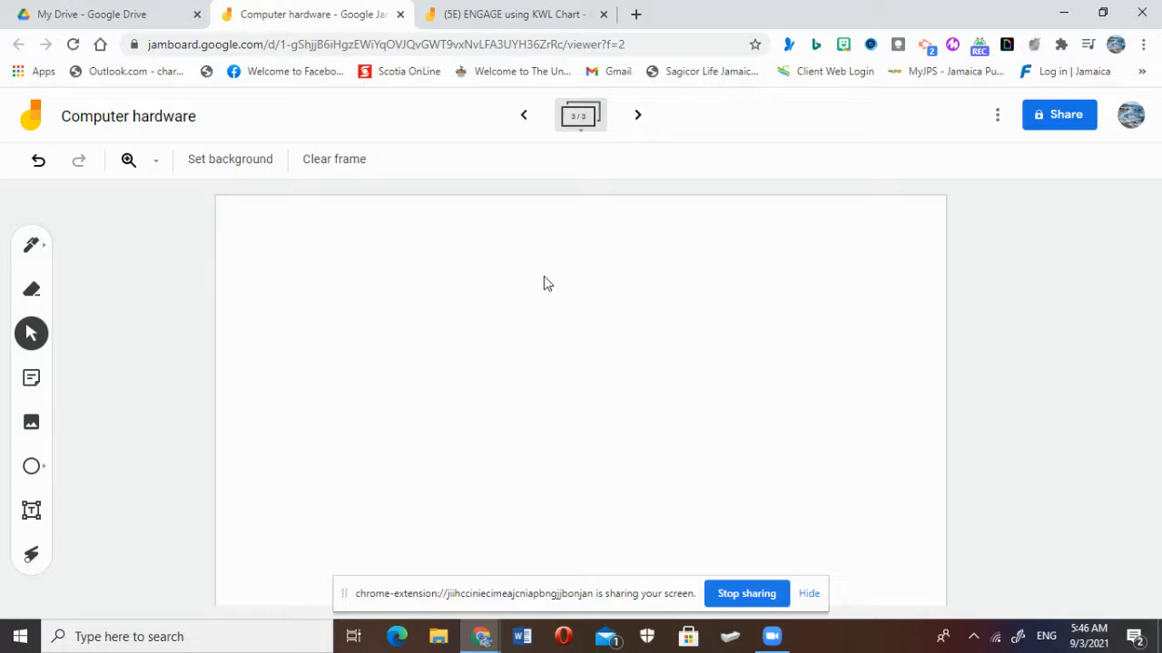
{"action": "left_click", "coordinate": [247, 169]}
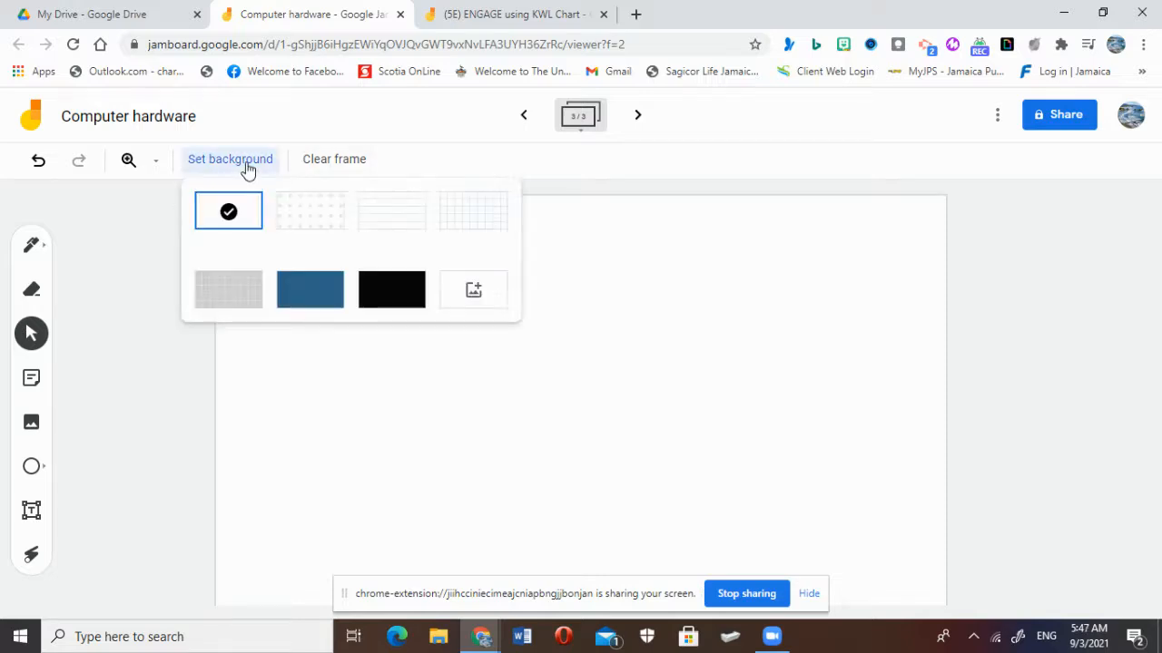
{"action": "left_click", "coordinate": [476, 291]}
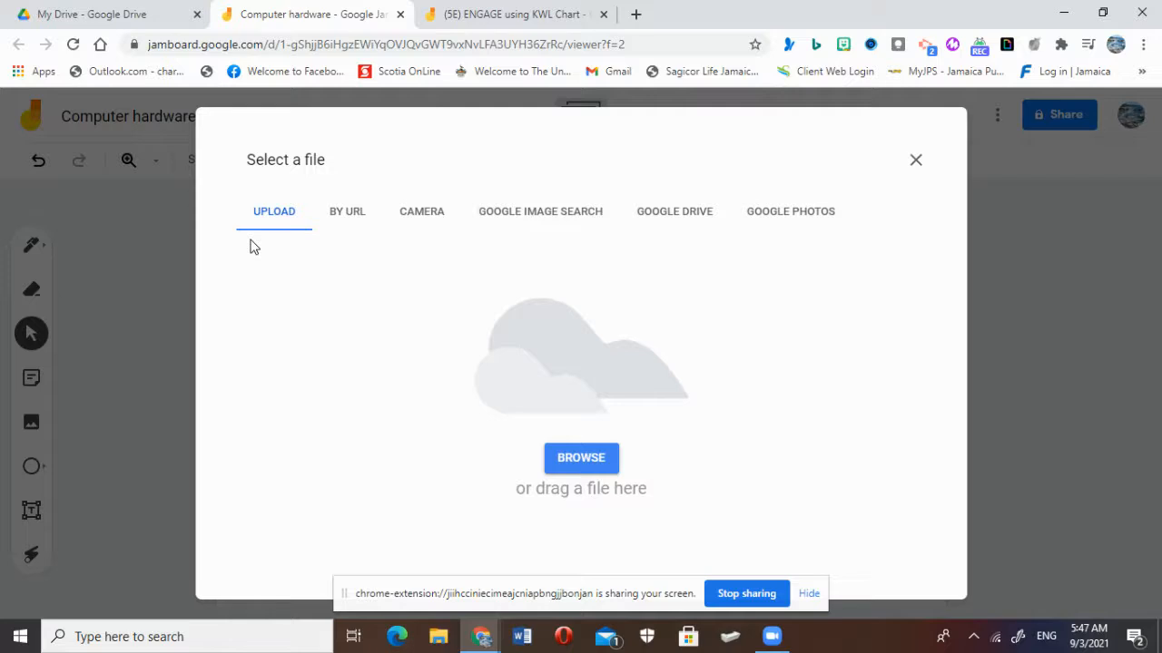
{"action": "left_click", "coordinate": [535, 20]}
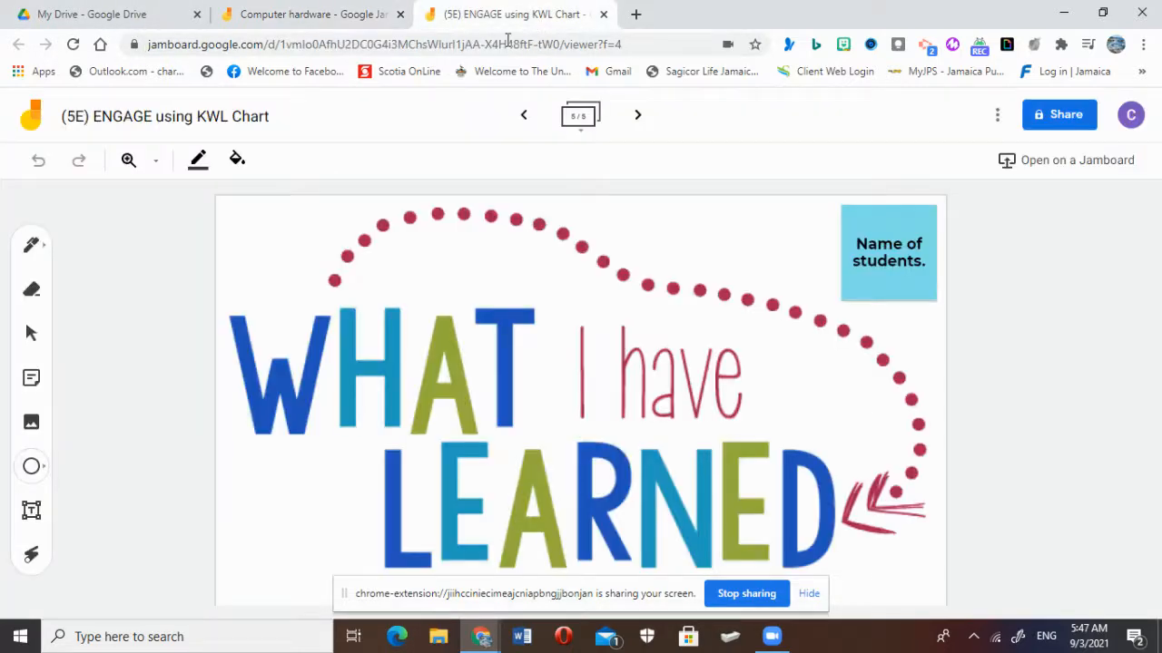
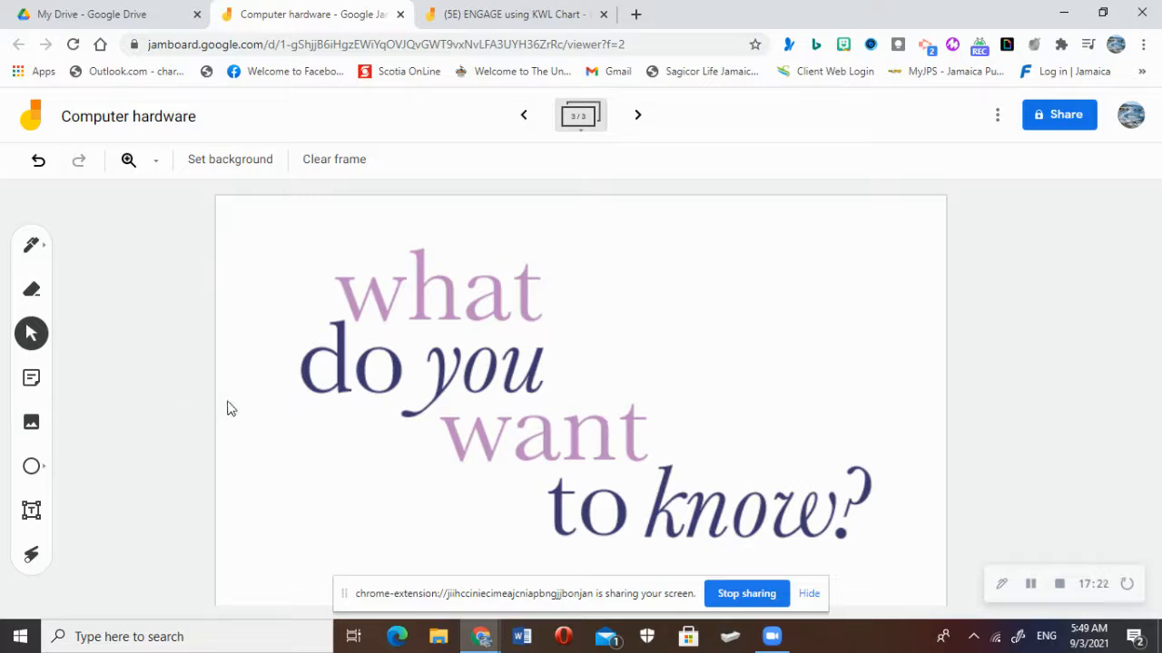
- Add one pink sticky note listing three students' first names to the "what do you want to know?" frame
{"action": "left_click", "coordinate": [35, 380]}
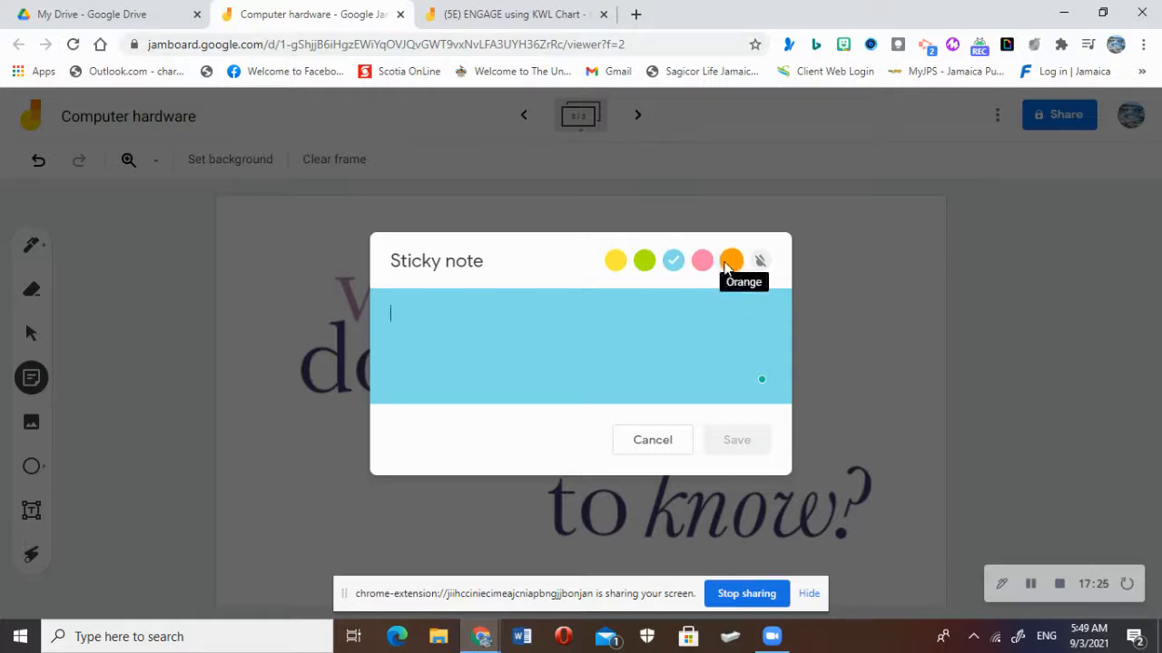
{"action": "left_click", "coordinate": [702, 261]}
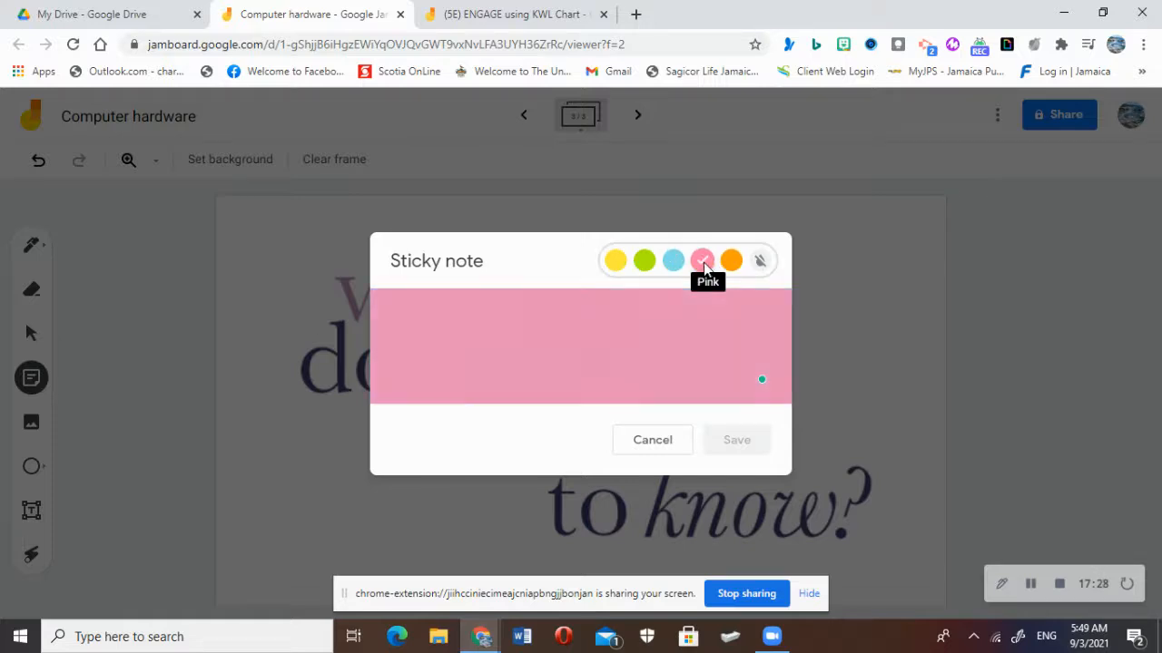
{"action": "left_click", "coordinate": [430, 327]}
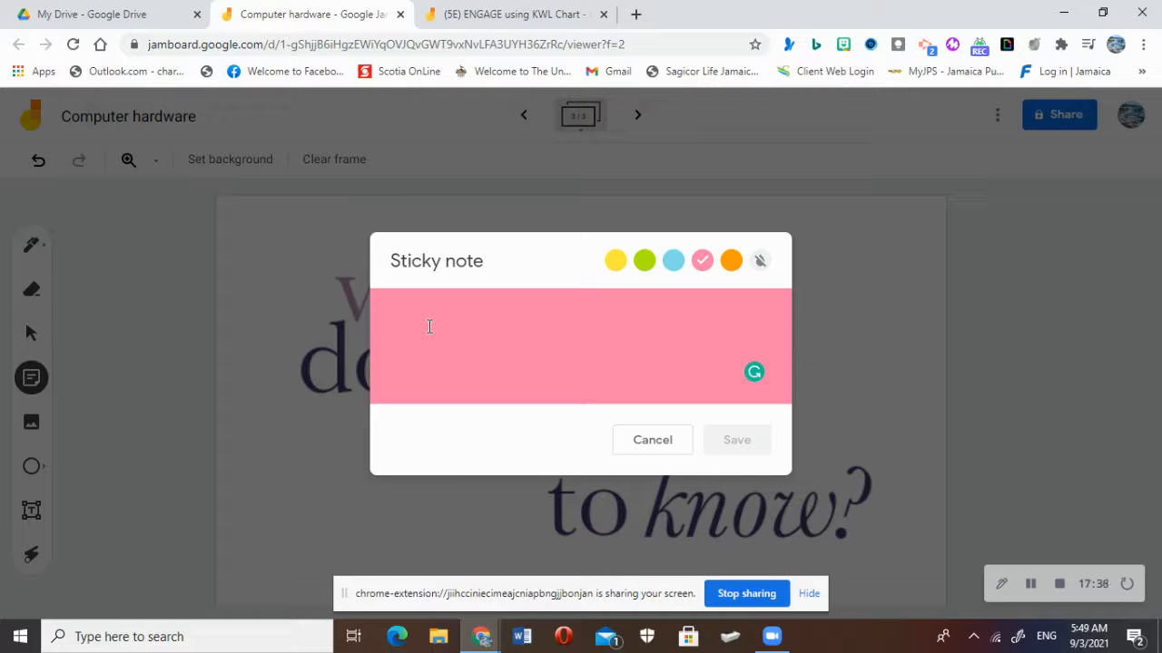
{"action": "type", "text": "BOB, JILL, "}
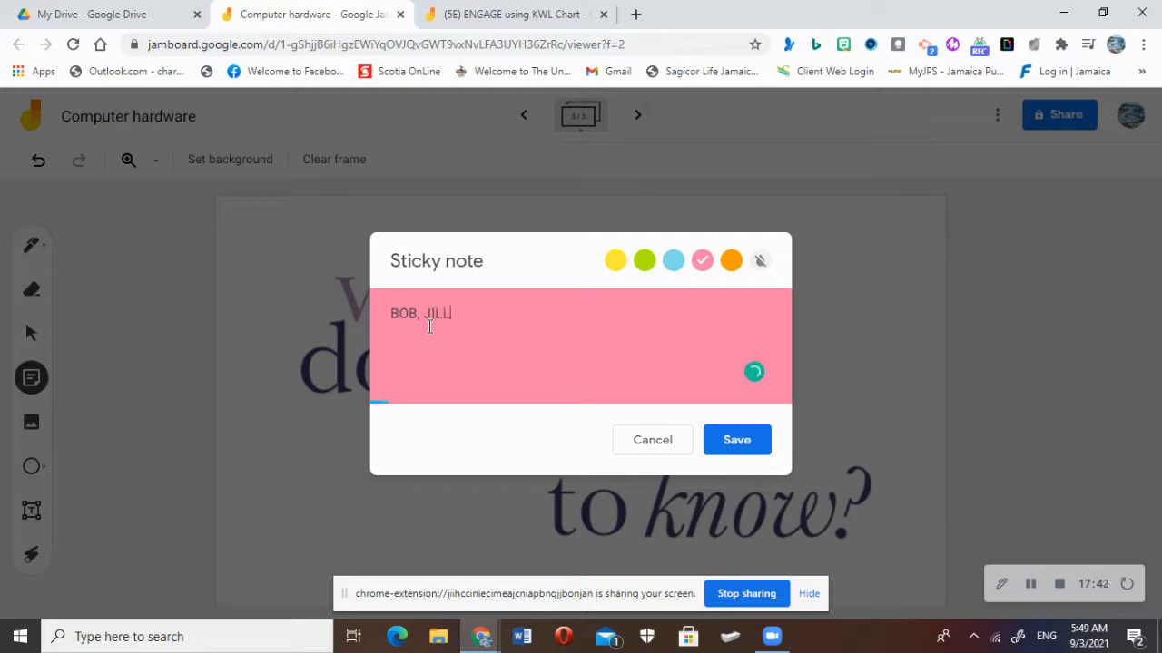
{"action": "type", "text": "MIKE"}
{"action": "left_click", "coordinate": [727, 442]}
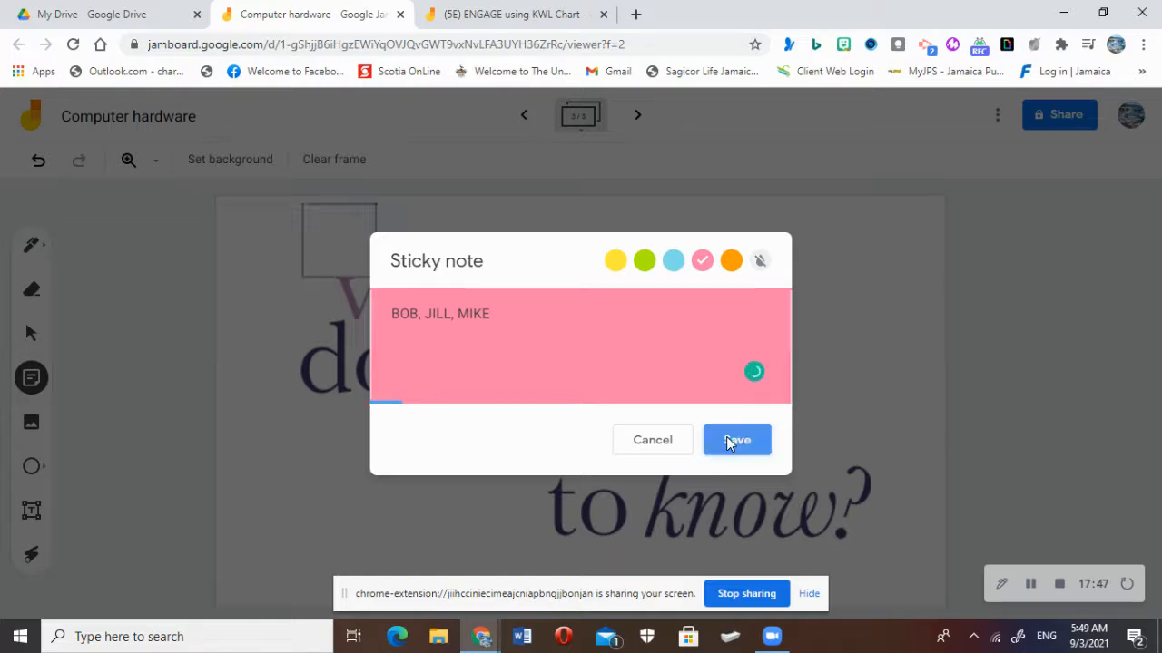
{"action": "left_click", "coordinate": [652, 440]}
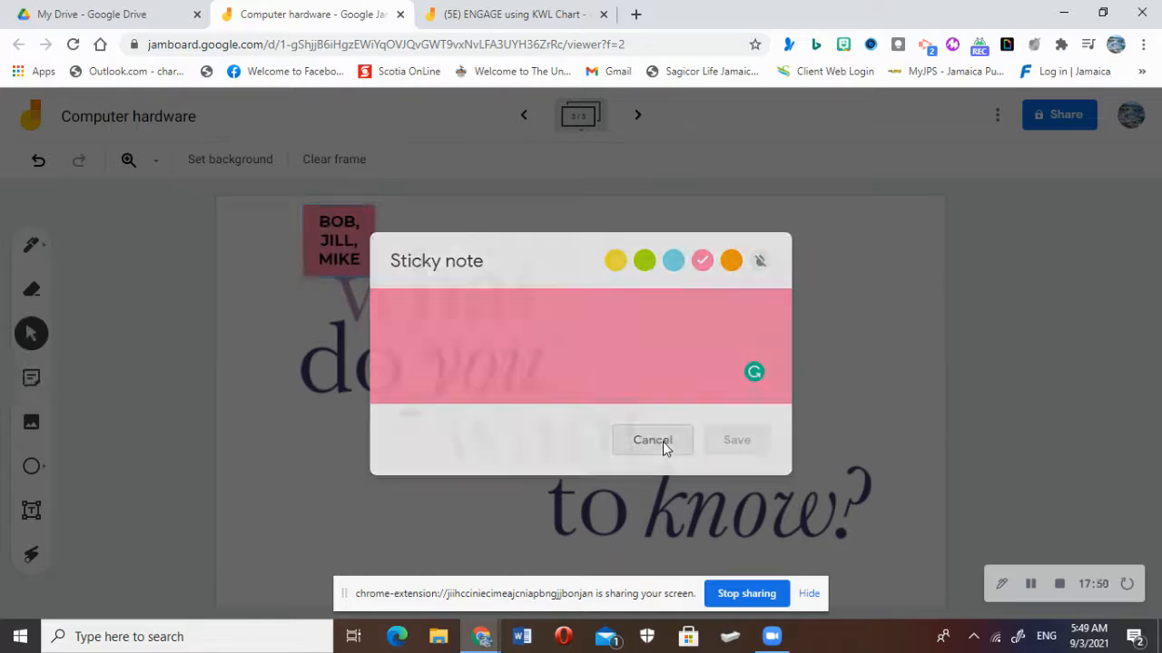
- Move the pink student-names note to the upper-right area of the third frame, leaving its text as it is
{"action": "left_click_drag", "start_coordinate": [358, 245], "coordinate": [823, 252]}
{"action": "double_click", "coordinate": [823, 252]}
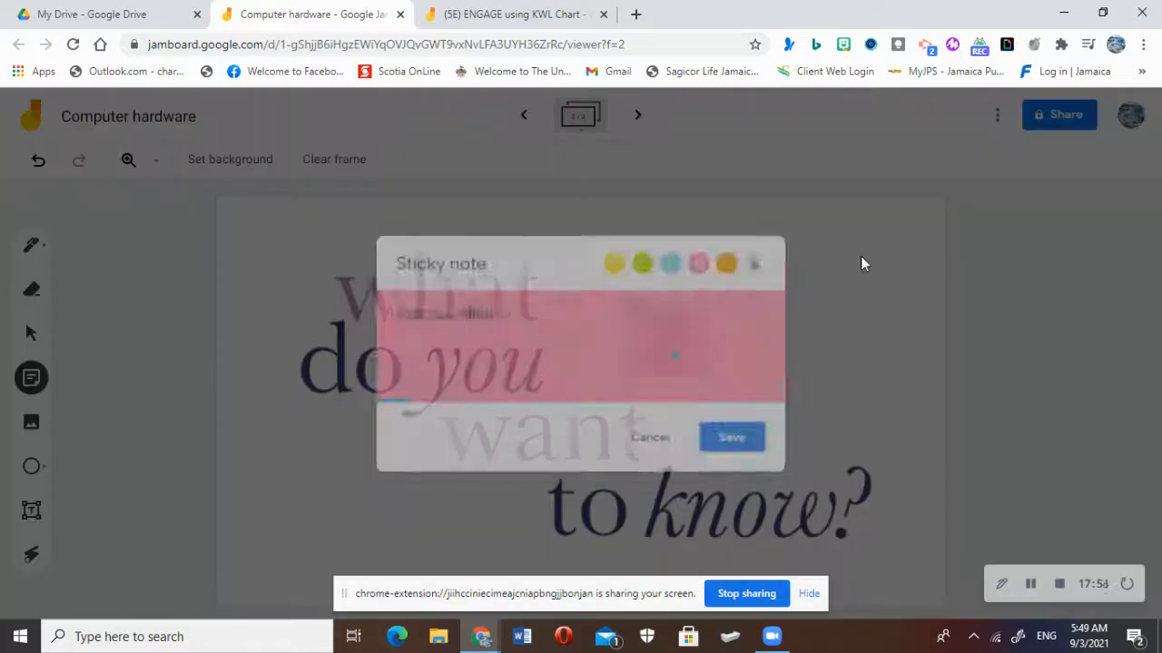
{"action": "left_click", "coordinate": [651, 441]}
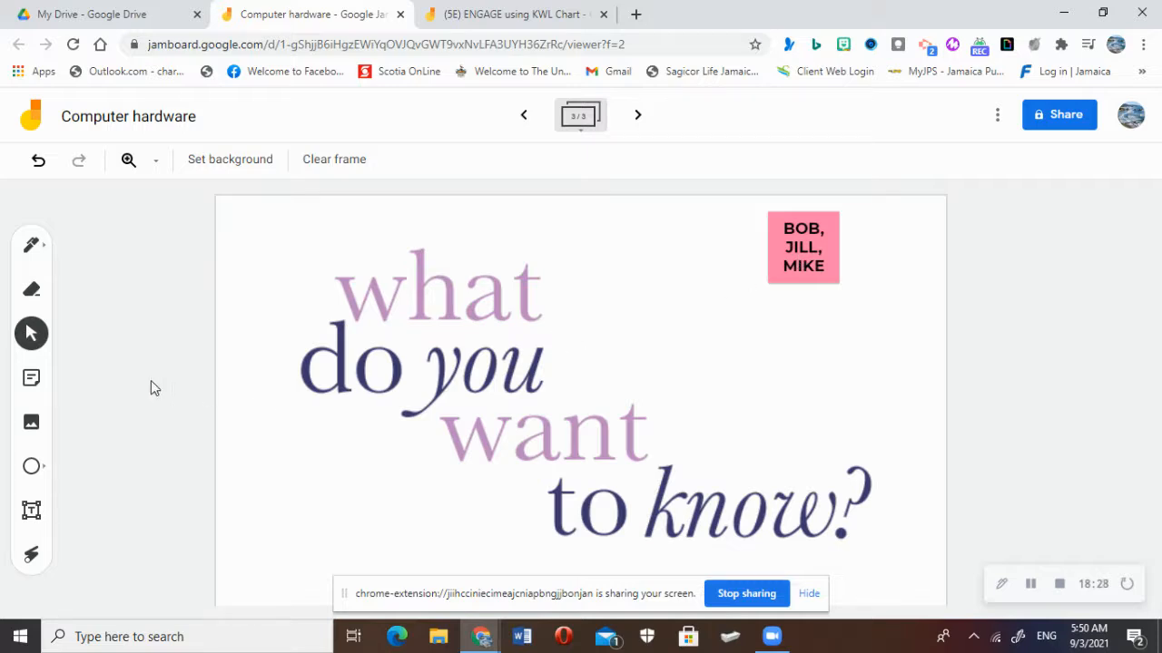
- Add one green sticky note reading "The different types of printers" to the third frame
{"action": "left_click", "coordinate": [31, 379]}
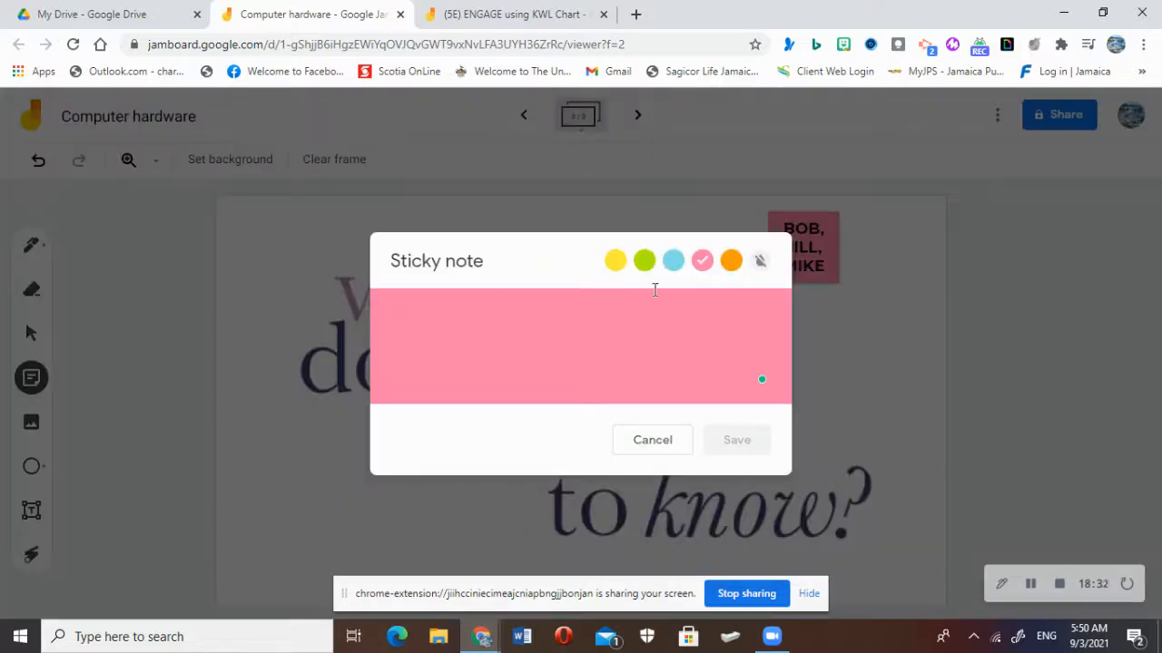
{"action": "left_click", "coordinate": [646, 263]}
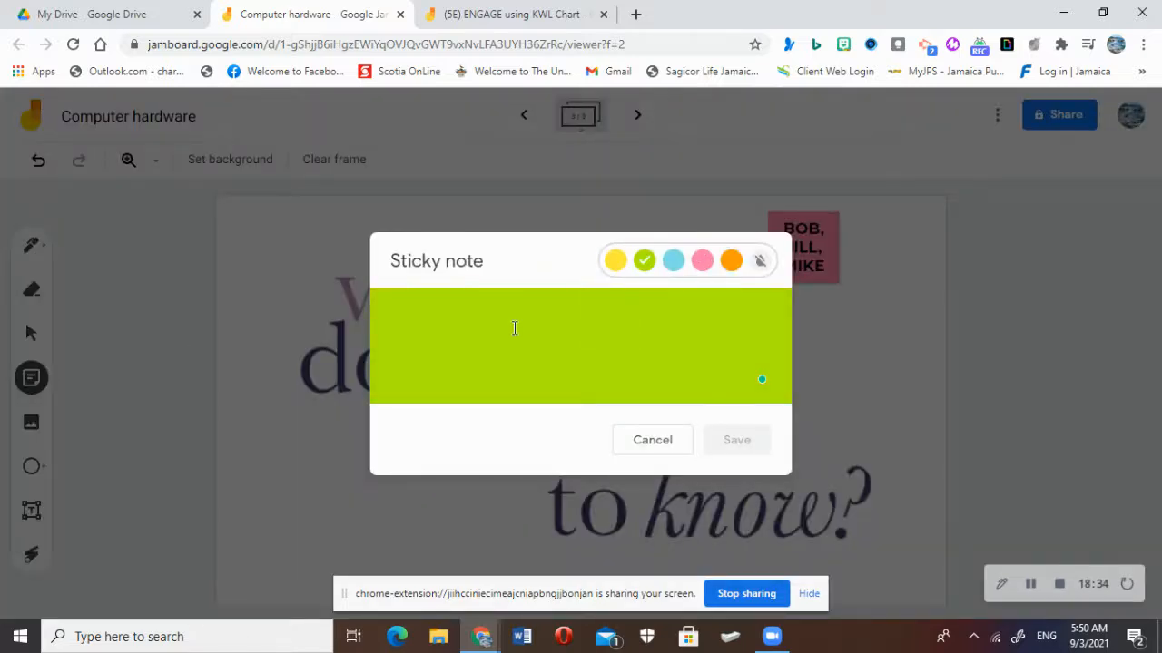
{"action": "left_click", "coordinate": [409, 332]}
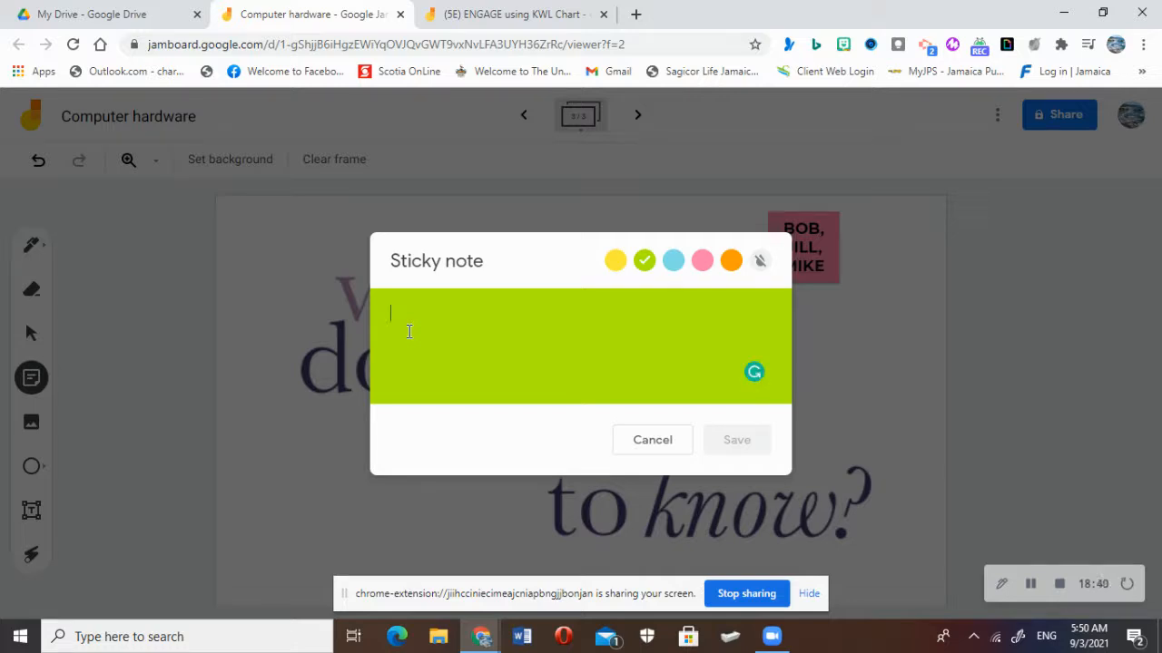
{"action": "type", "text": "The "}
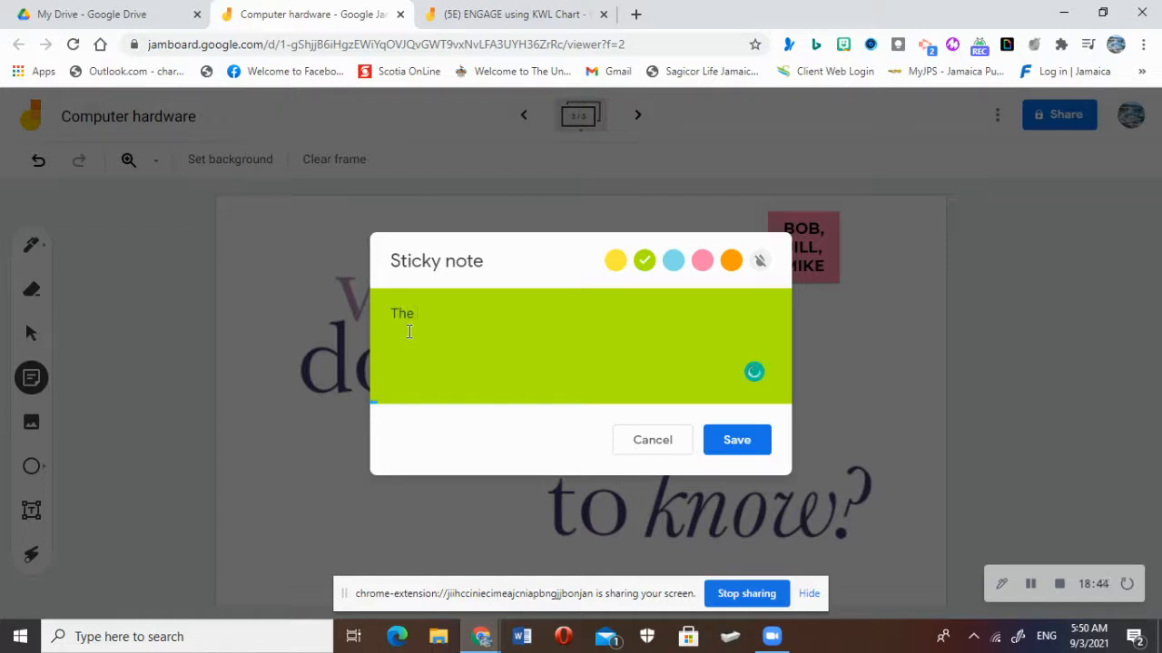
{"action": "type", "text": "different types ofp"}
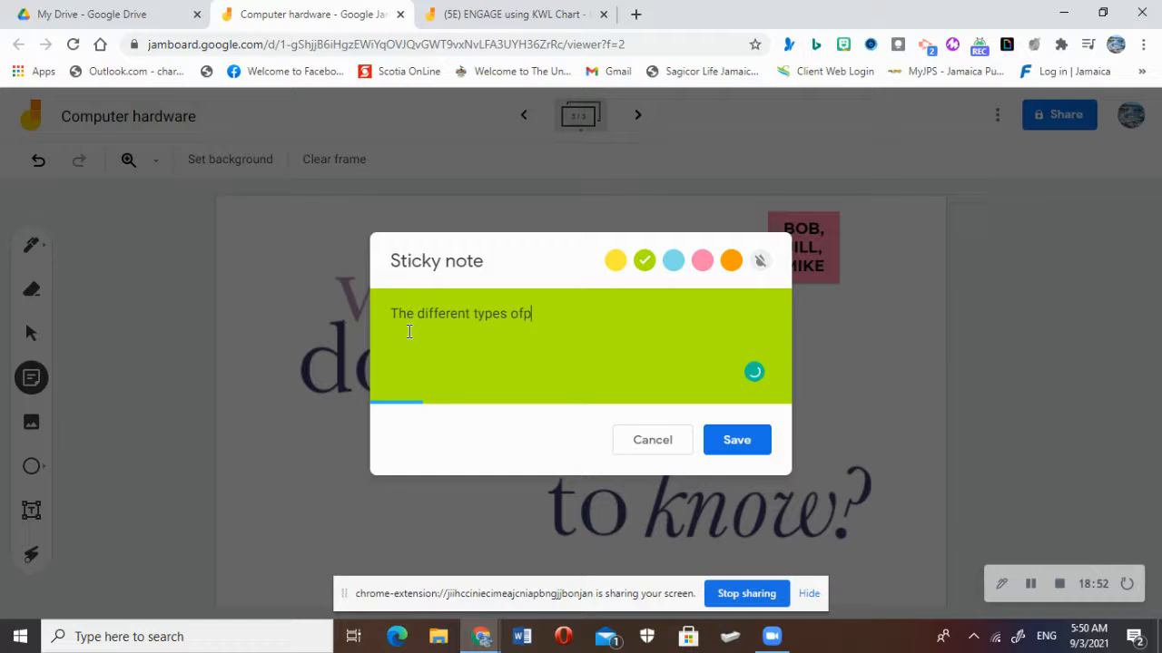
{"action": "type", "text": "rinters"}
{"action": "left_click", "coordinate": [525, 317]}
{"action": "left_click", "coordinate": [719, 441]}
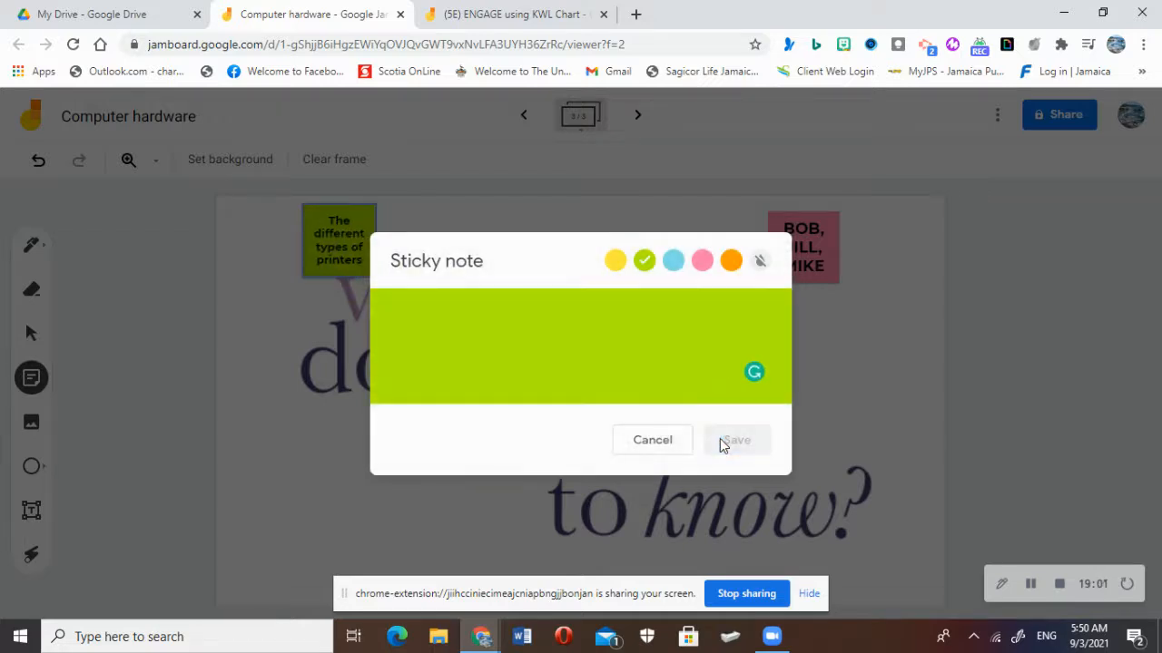
{"action": "left_click", "coordinate": [653, 442]}
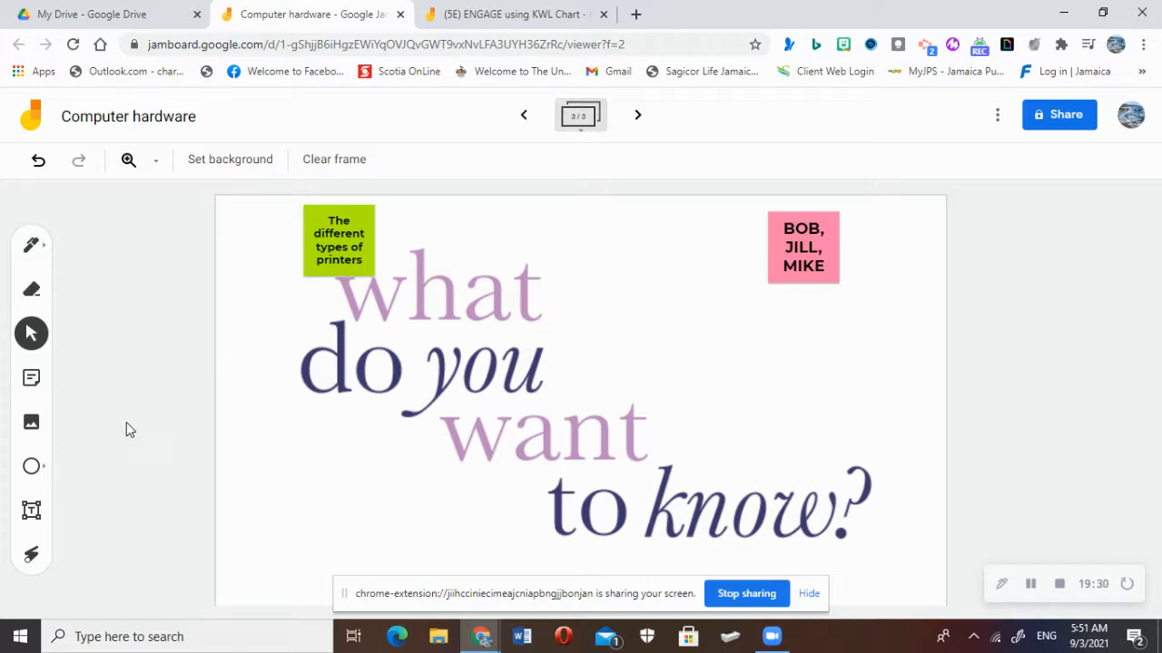
- Start adding a picture to the third frame and search Google Images for "input devices"
{"action": "left_click", "coordinate": [35, 424]}
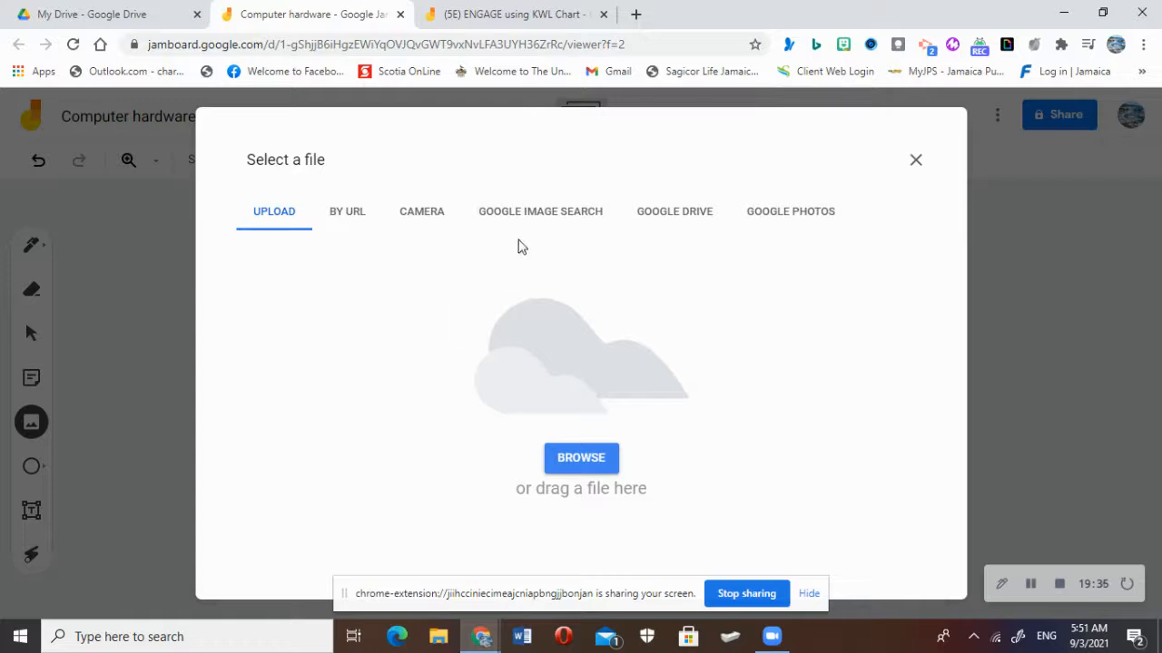
{"action": "left_click", "coordinate": [547, 219]}
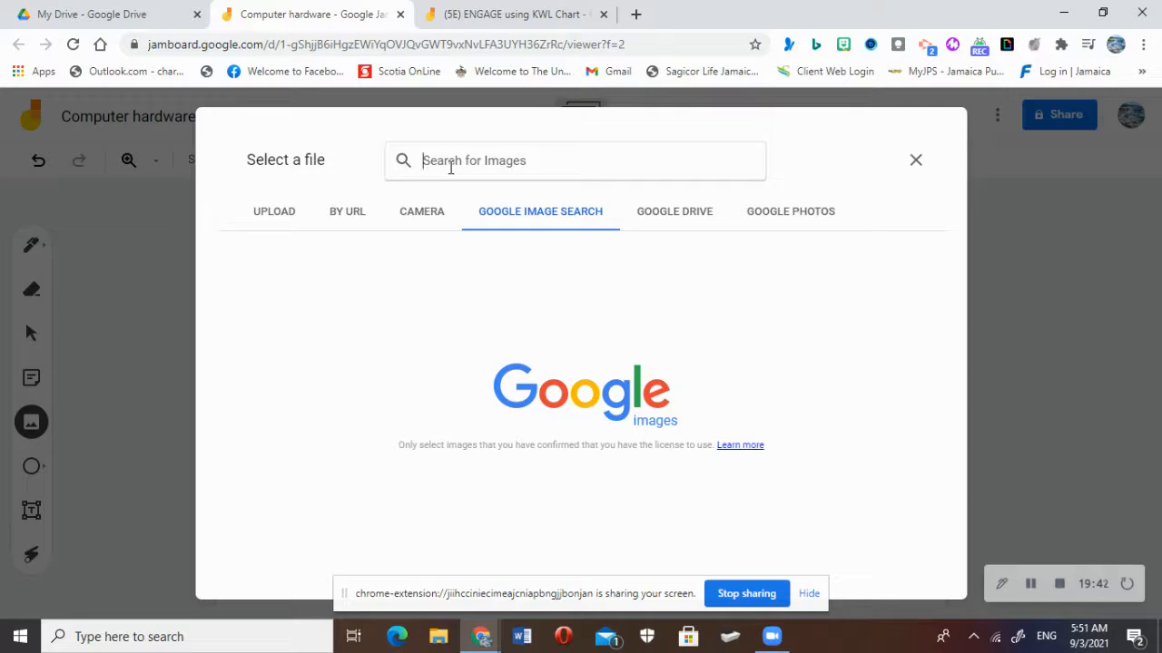
{"action": "type", "text": "input"}
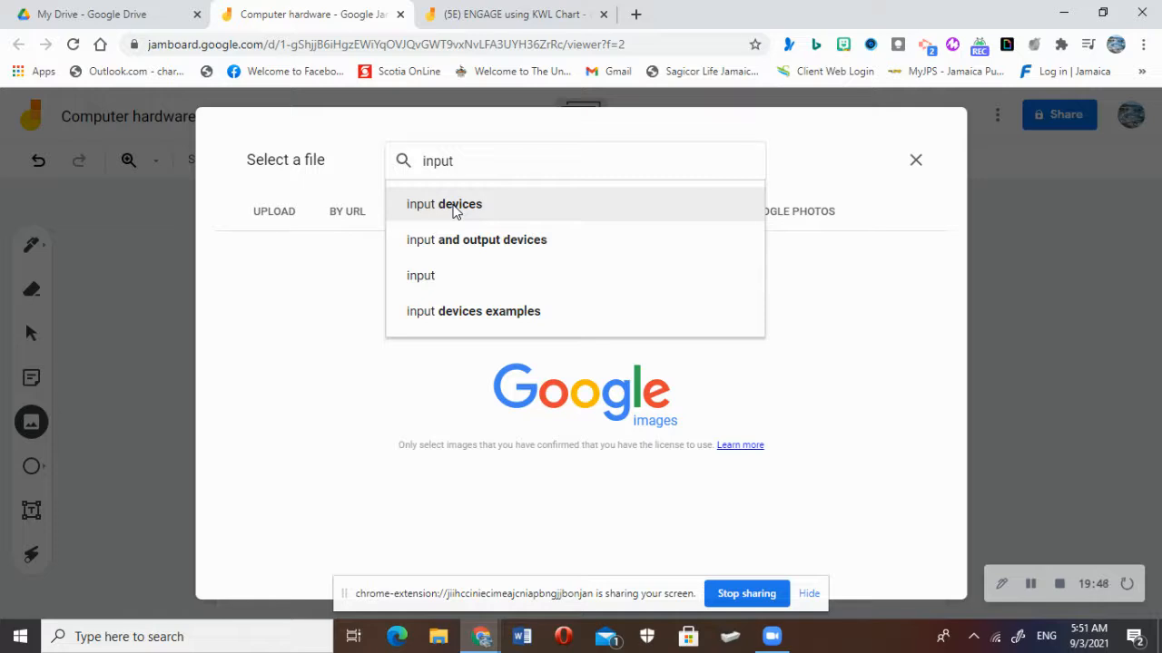
{"action": "left_click", "coordinate": [457, 210]}
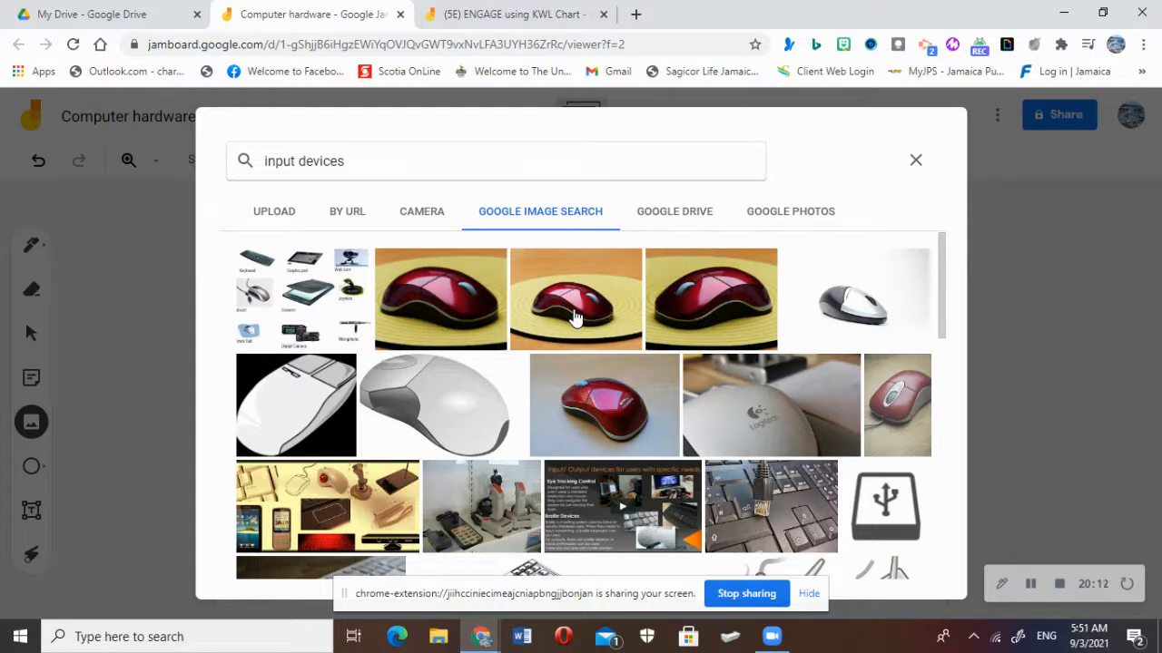
- Insert the picture of the full black keyboard on a white background from the image results into the third frame
{"action": "left_click_drag", "start_coordinate": [942, 308], "coordinate": [944, 418]}
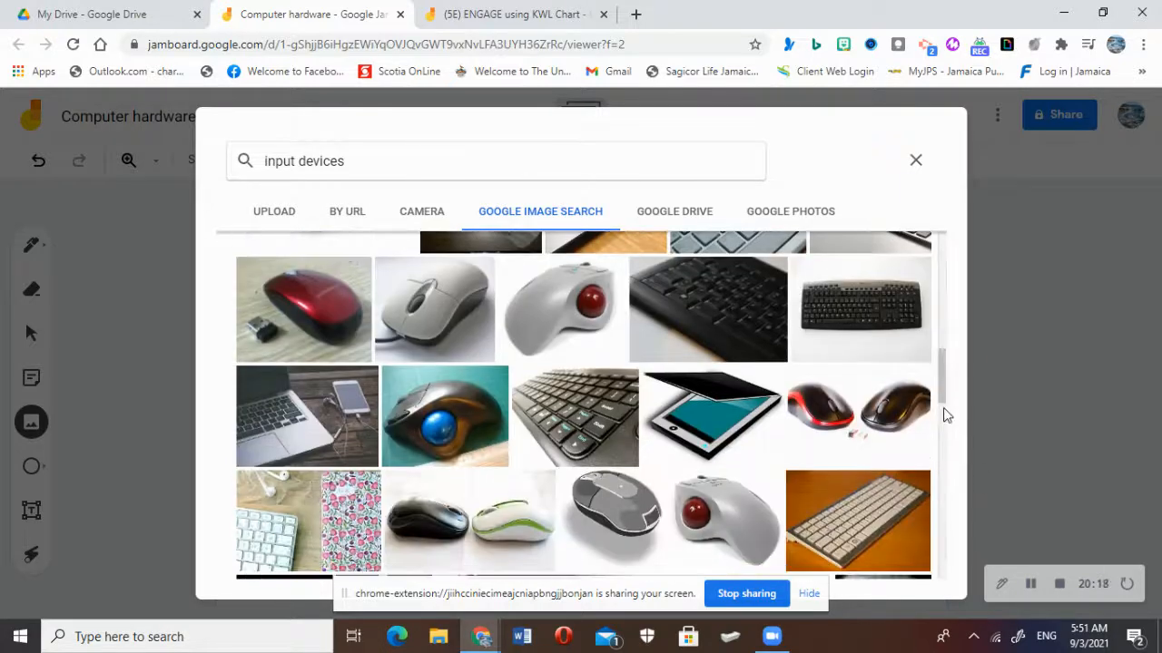
{"action": "scroll", "coordinate": [943, 410], "scroll_direction": "down", "scroll_amount": 1}
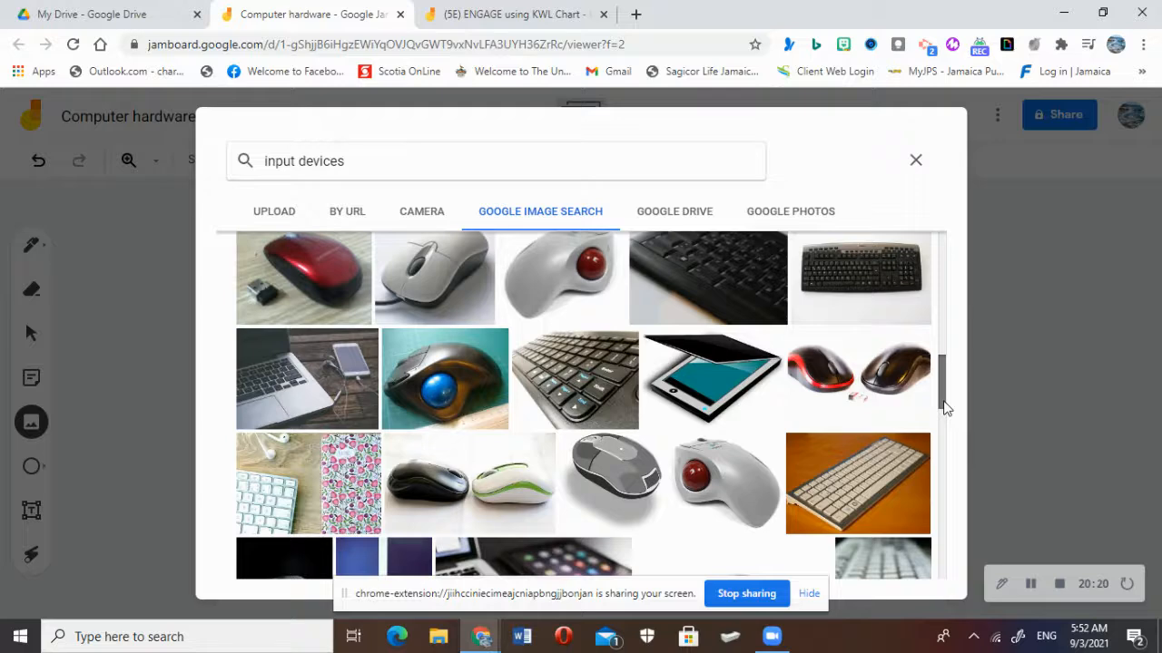
{"action": "scroll", "coordinate": [941, 390], "scroll_direction": "up", "scroll_amount": 2}
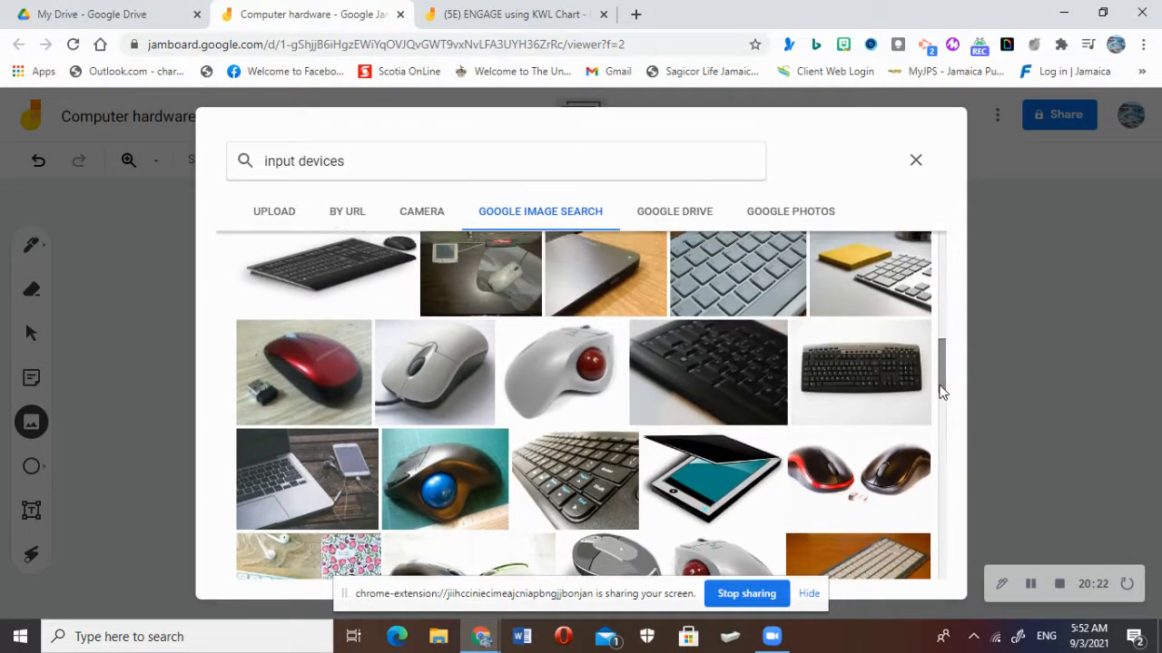
{"action": "scroll", "coordinate": [945, 396], "scroll_direction": "down", "scroll_amount": 1}
{"action": "scroll", "coordinate": [944, 396], "scroll_direction": "up", "scroll_amount": 1}
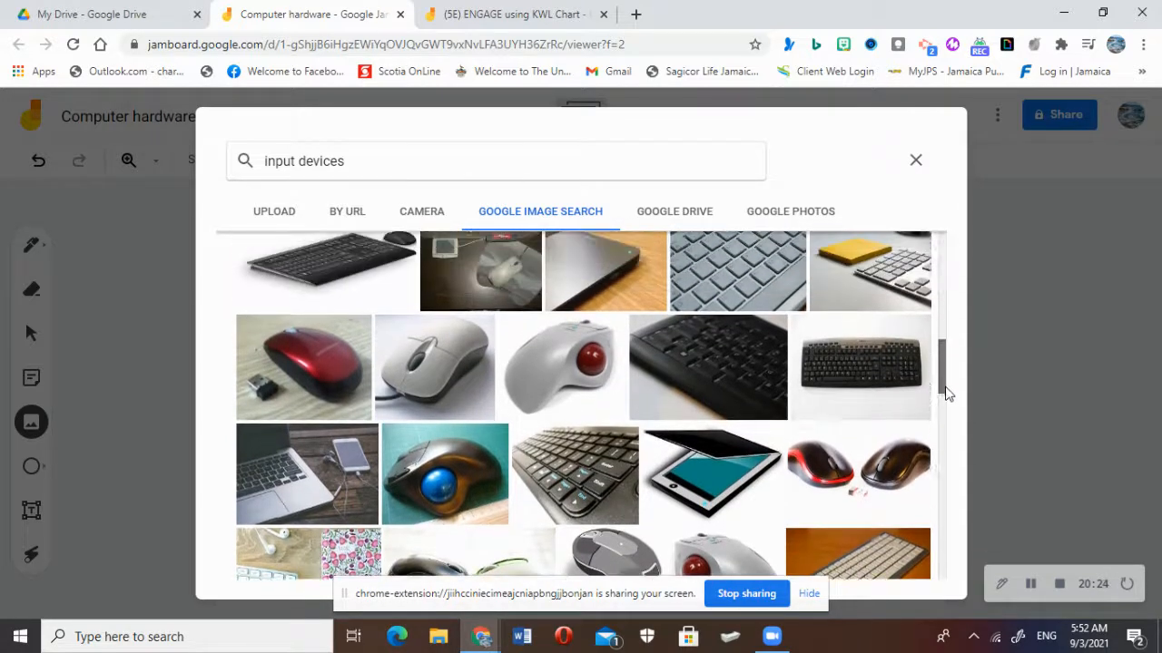
{"action": "left_click", "coordinate": [885, 375]}
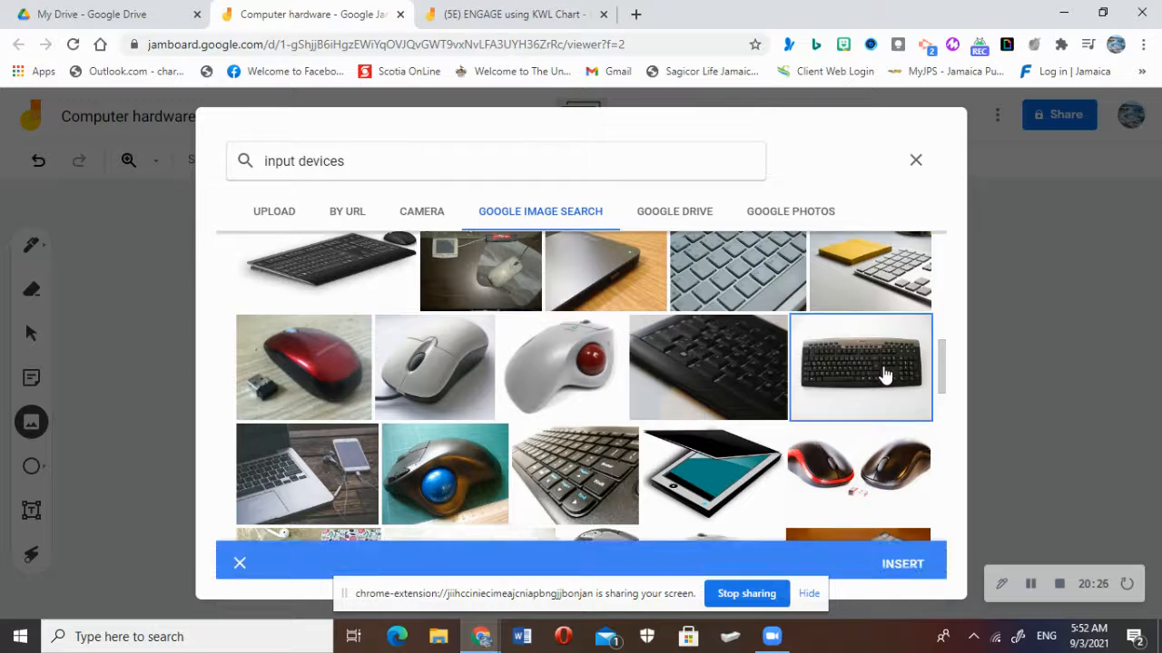
{"action": "left_click", "coordinate": [902, 557]}
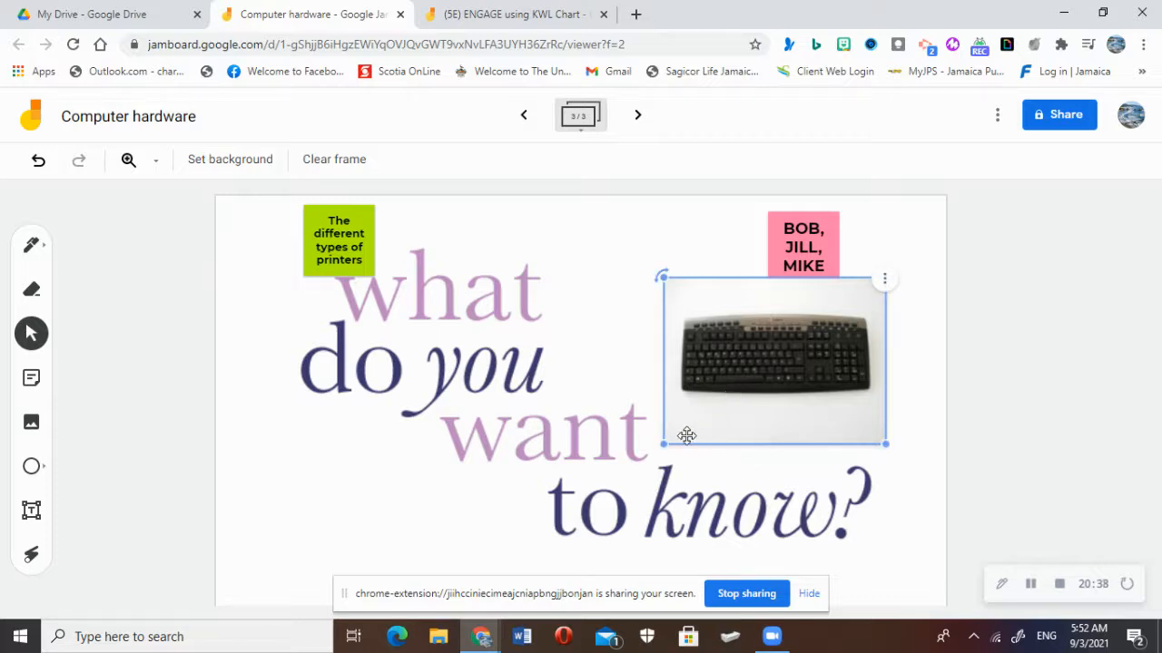
- Shrink the keyboard picture to about half its size and place it just above the word "know?" in the third frame
{"action": "left_click_drag", "start_coordinate": [663, 444], "coordinate": [804, 383]}
{"action": "left_click_drag", "start_coordinate": [816, 333], "coordinate": [755, 411]}
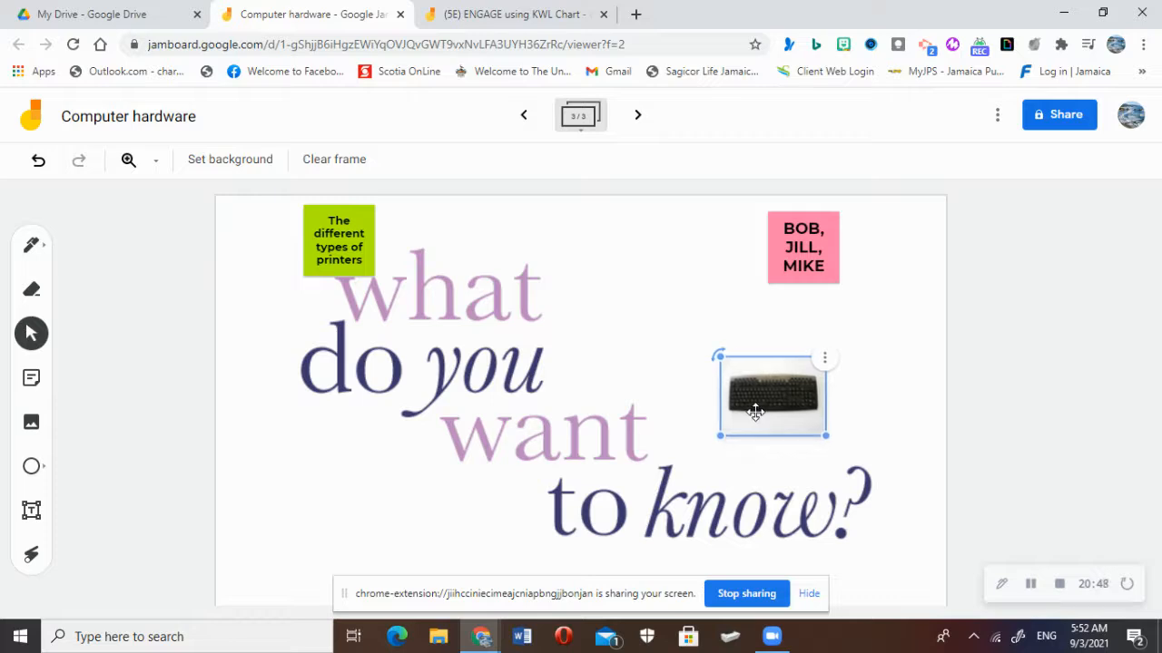
{"action": "left_click", "coordinate": [369, 300]}
- Consult the "(5E) ENGAGE using KWL Chart" board, return to "Computer hardware" and add a blank fourth frame
{"action": "left_click", "coordinate": [507, 15]}
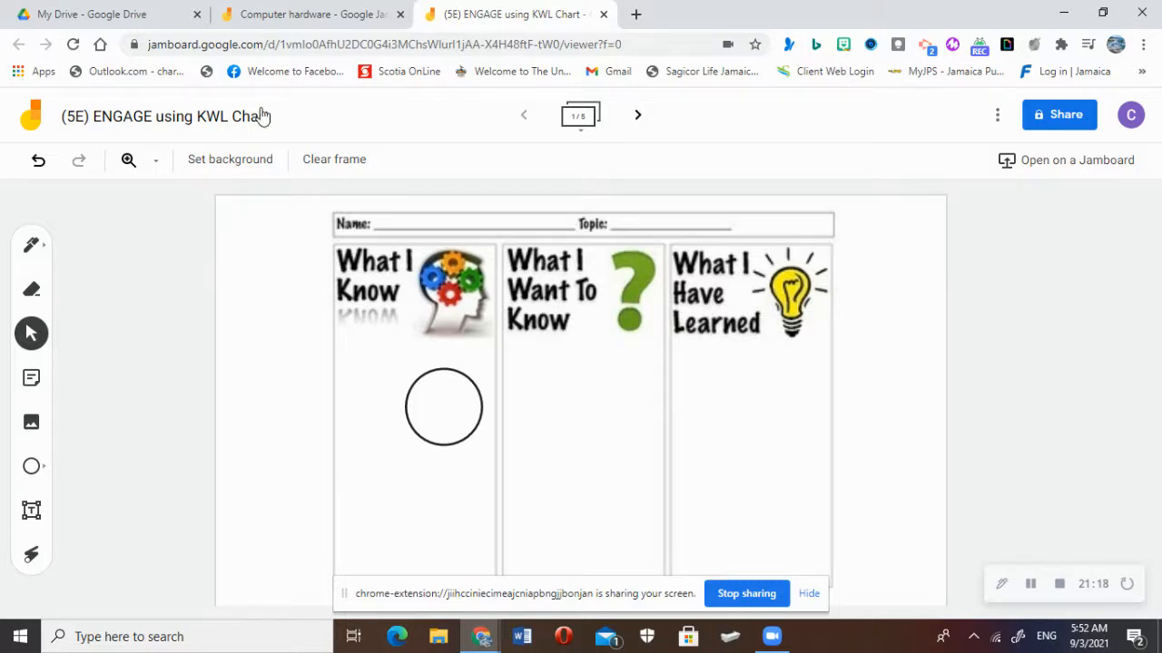
{"action": "left_click", "coordinate": [295, 17]}
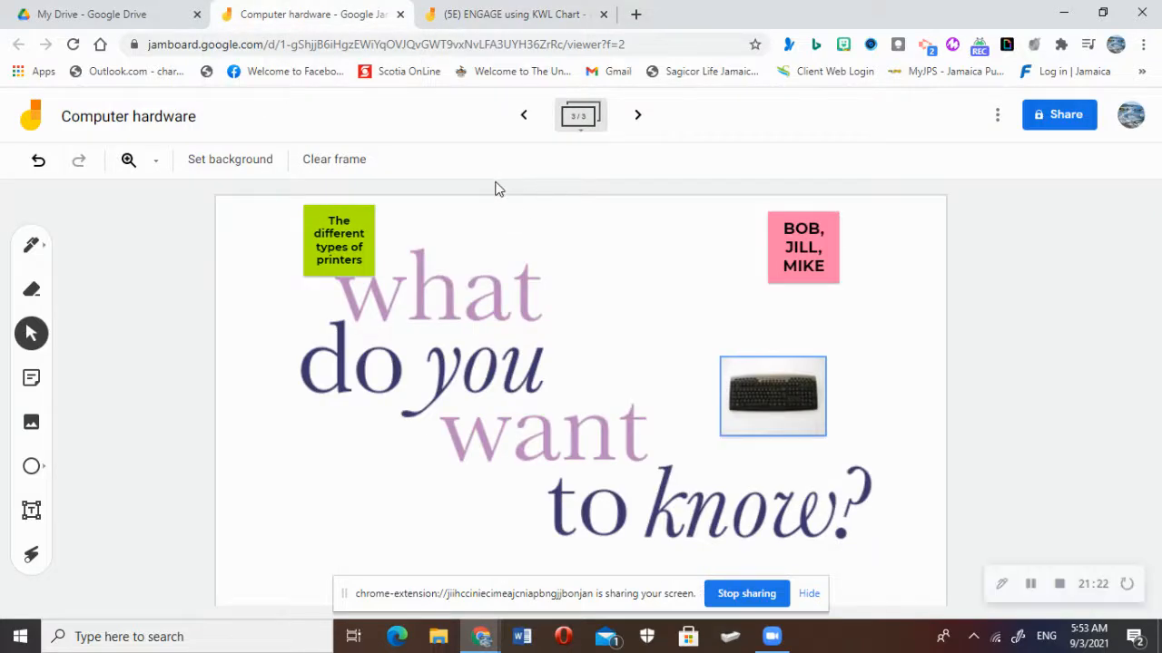
{"action": "left_click", "coordinate": [640, 118]}
{"action": "left_click", "coordinate": [640, 118]}
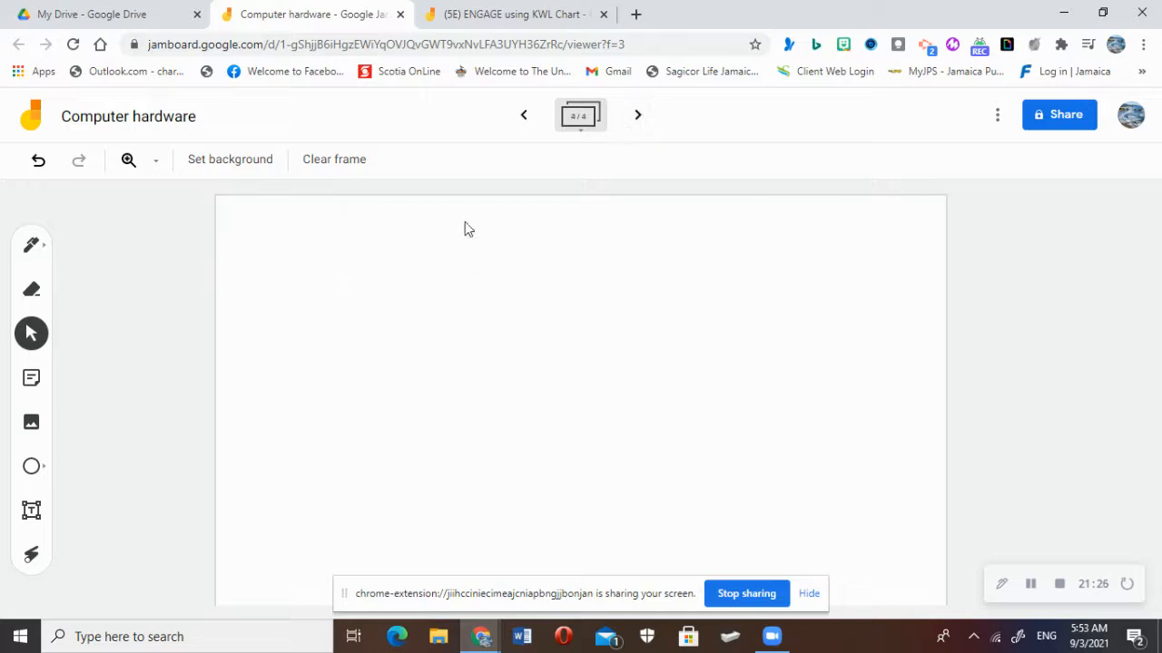
- Set the "what I have learnt" PNG from the Downloads folder as the fourth frame's background image
{"action": "left_click", "coordinate": [266, 166]}
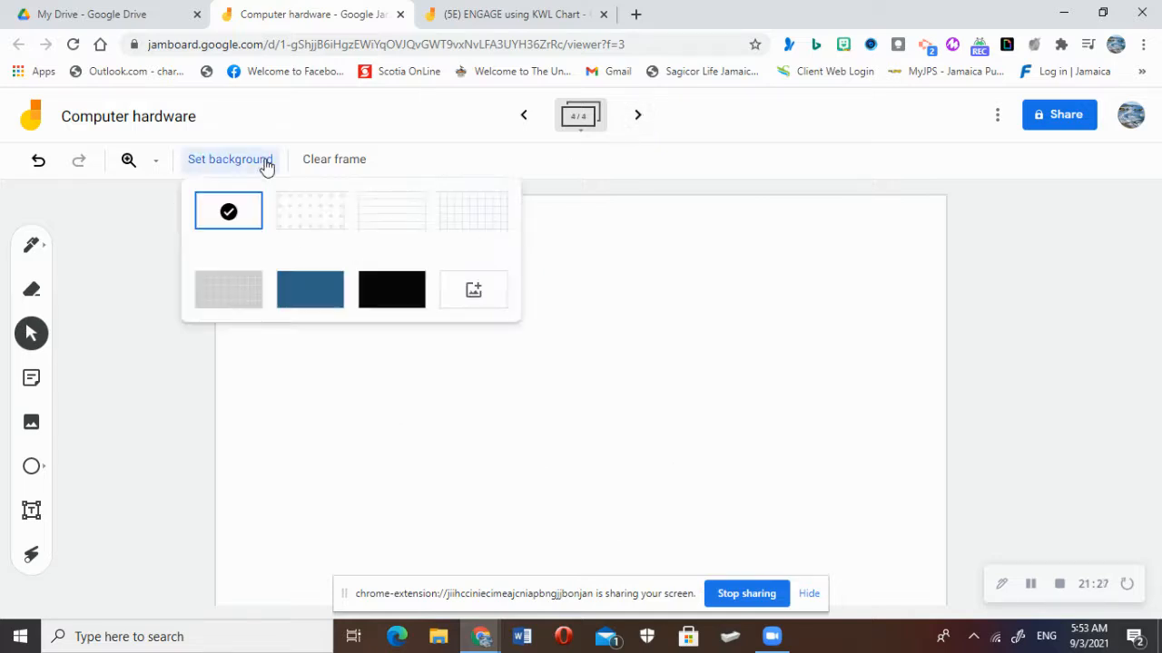
{"action": "left_click", "coordinate": [486, 299]}
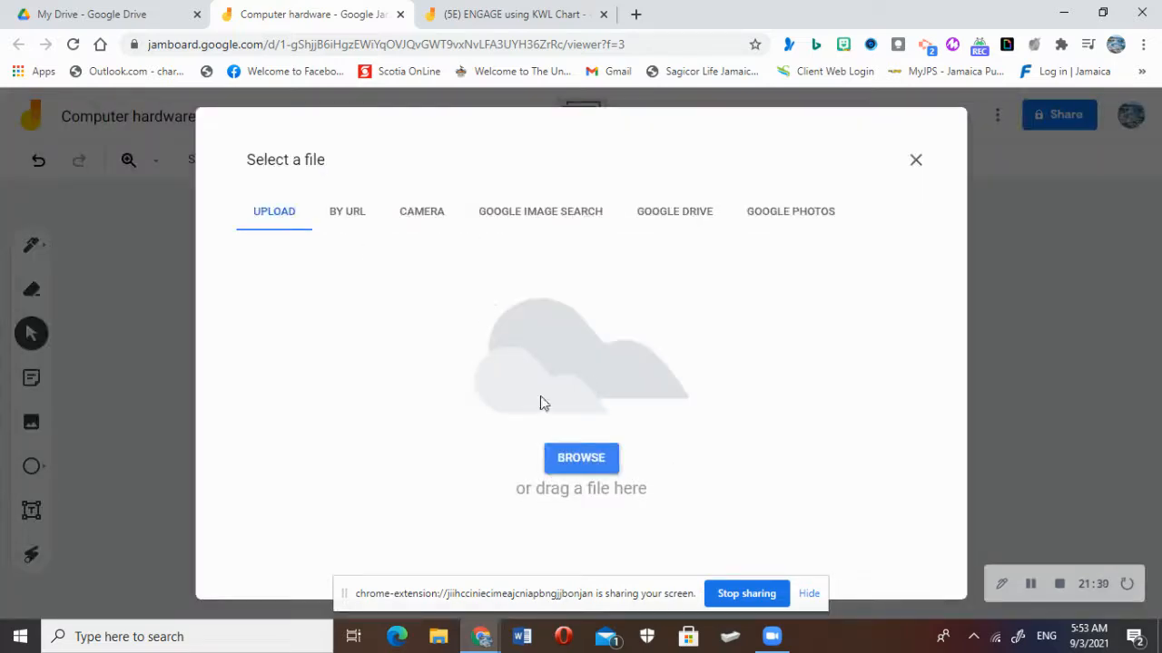
{"action": "left_click", "coordinate": [568, 459]}
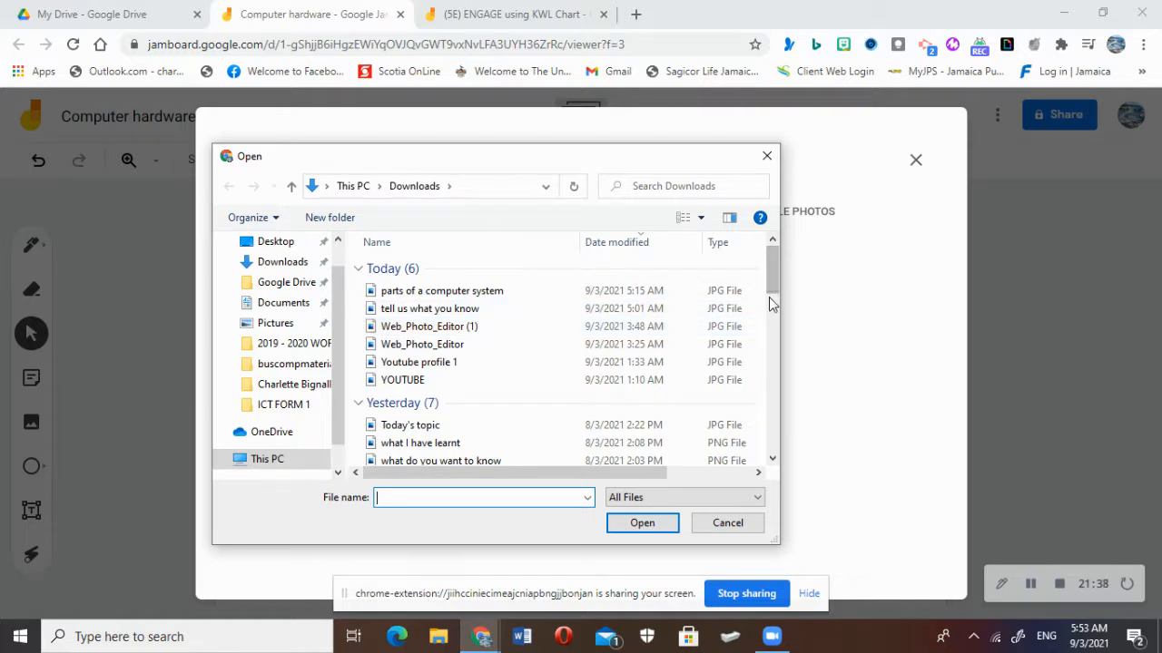
{"action": "double_click", "coordinate": [422, 445]}
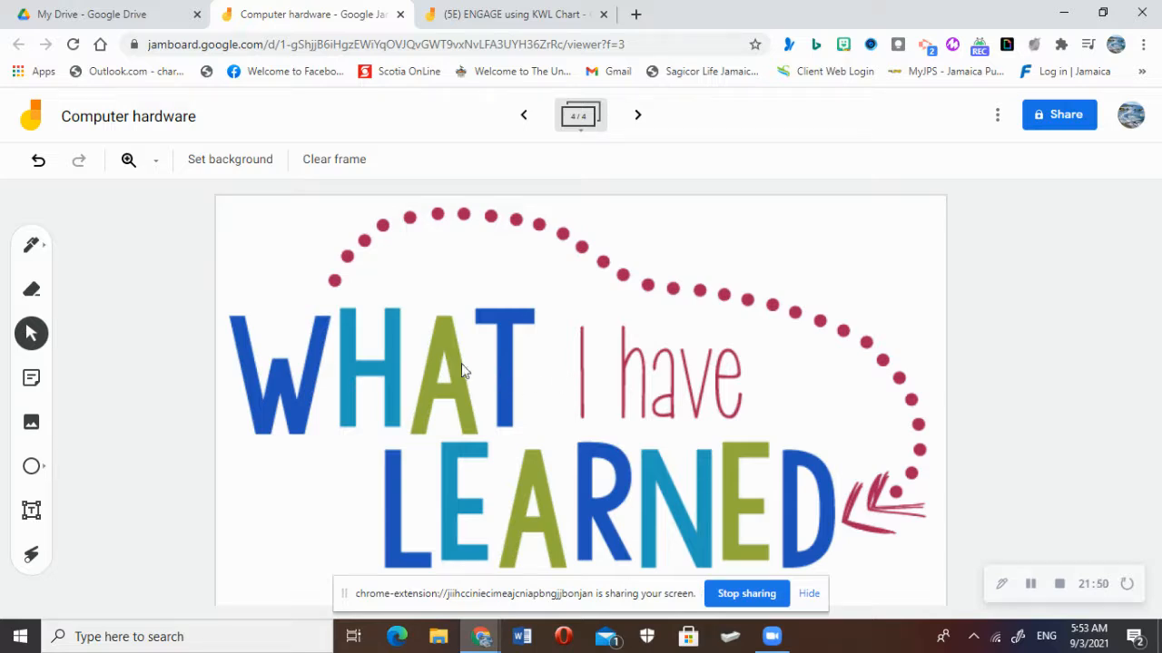
{"action": "left_click", "coordinate": [275, 172]}
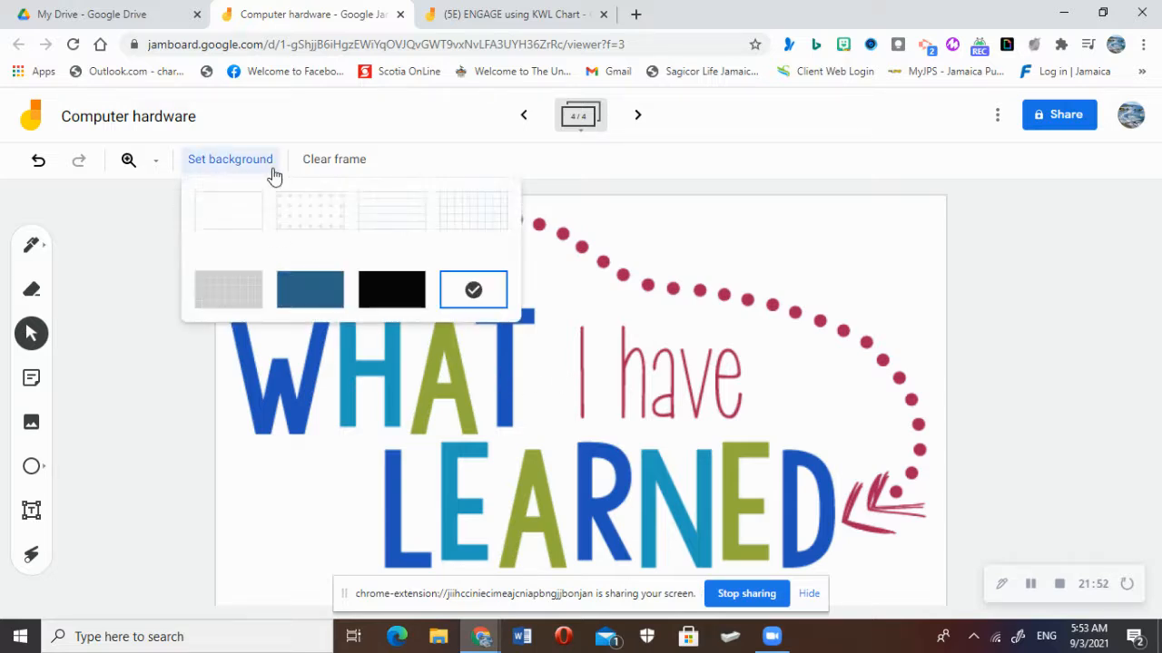